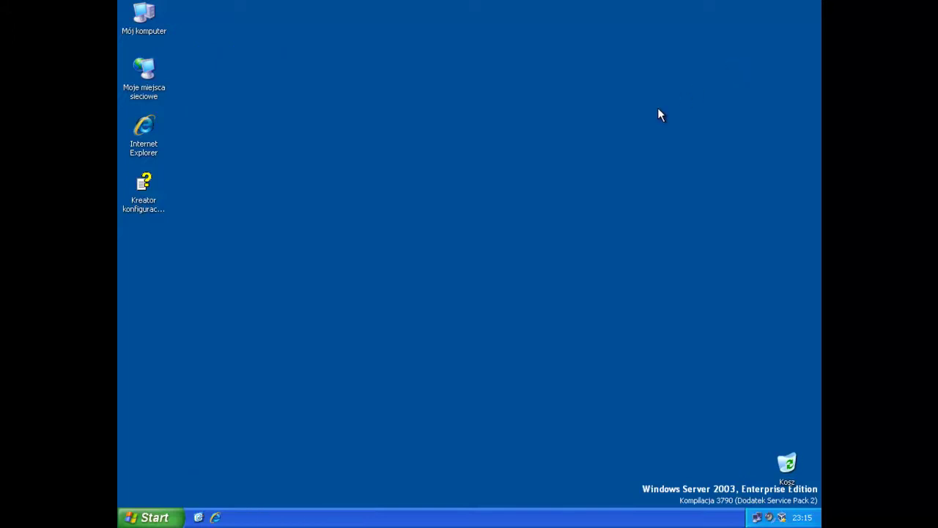
- Open Zarządzanie tym serwerem and review the roles configured on this server
click(151, 518)
click(150, 517)
click(154, 517)
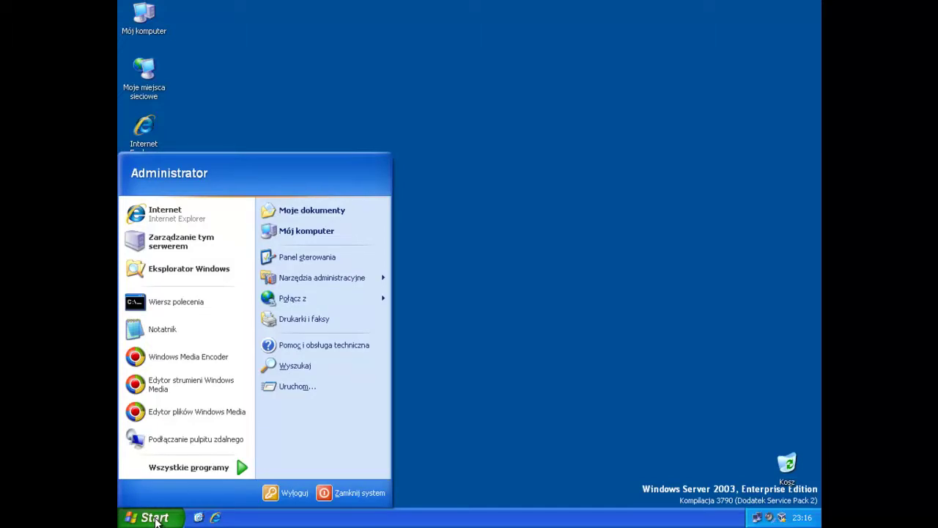
click(171, 242)
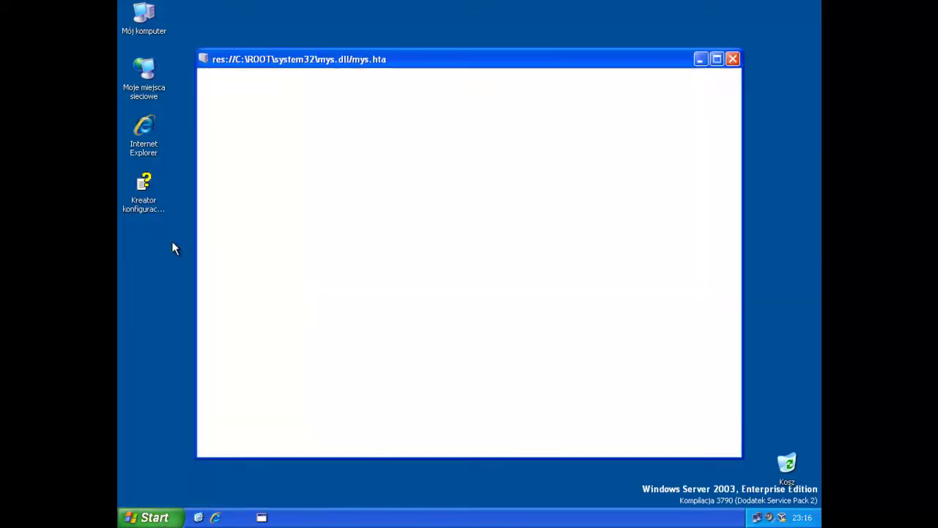
scroll(408, 232, down, 3)
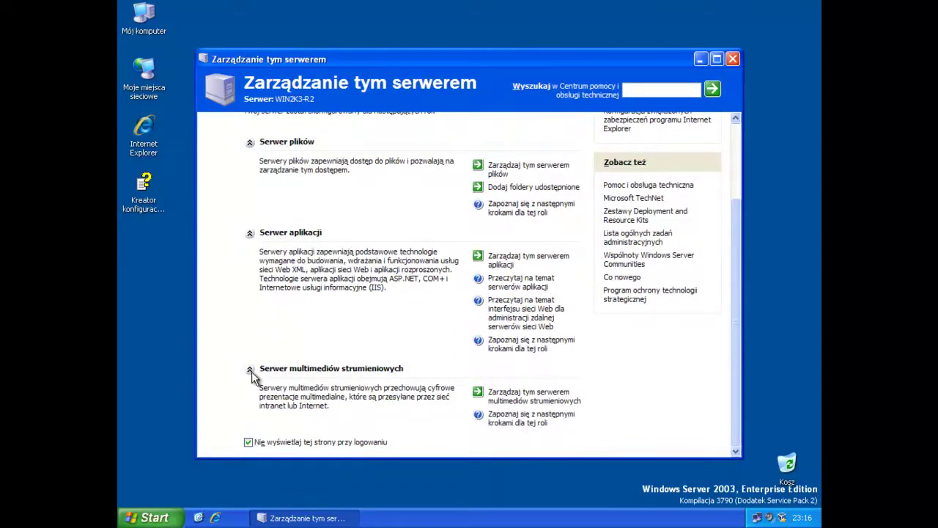
scroll(252, 376, up, 2)
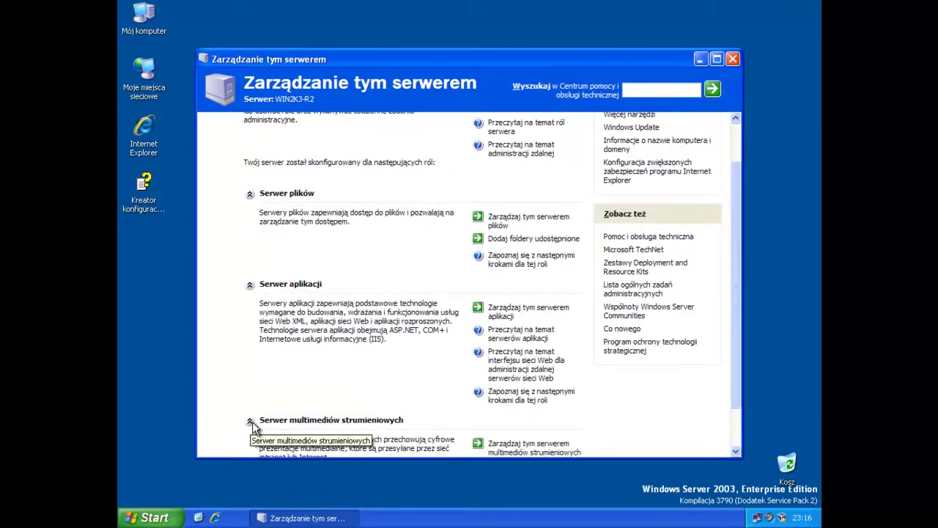
scroll(251, 429, up, 2)
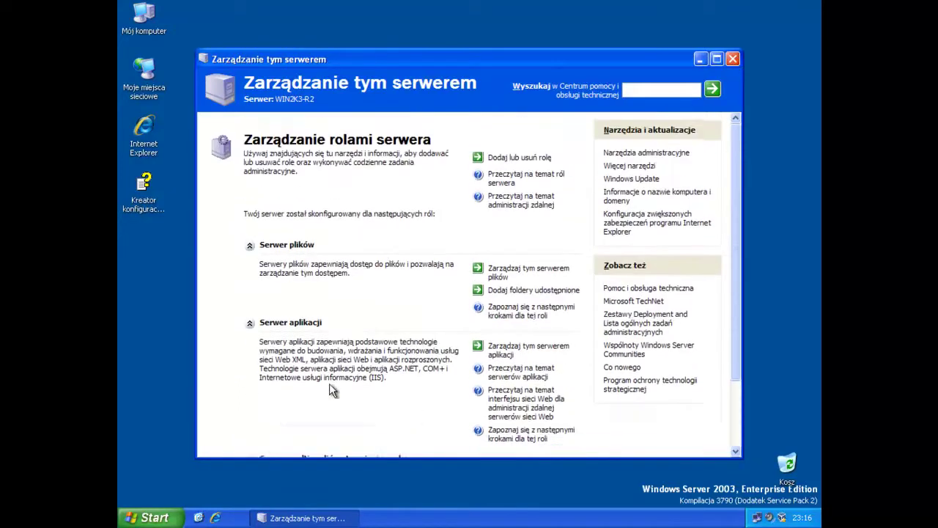
- Check the Serwer multimediów strumieniowych role through the wizard's Konfiguracja niestandardowa option, leaving the roles as they are, and close server management
click(526, 161)
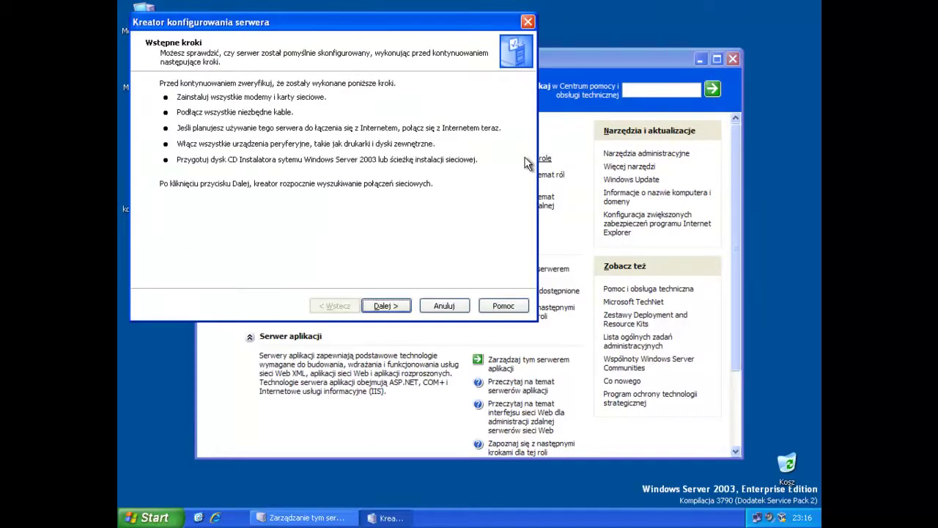
click(395, 307)
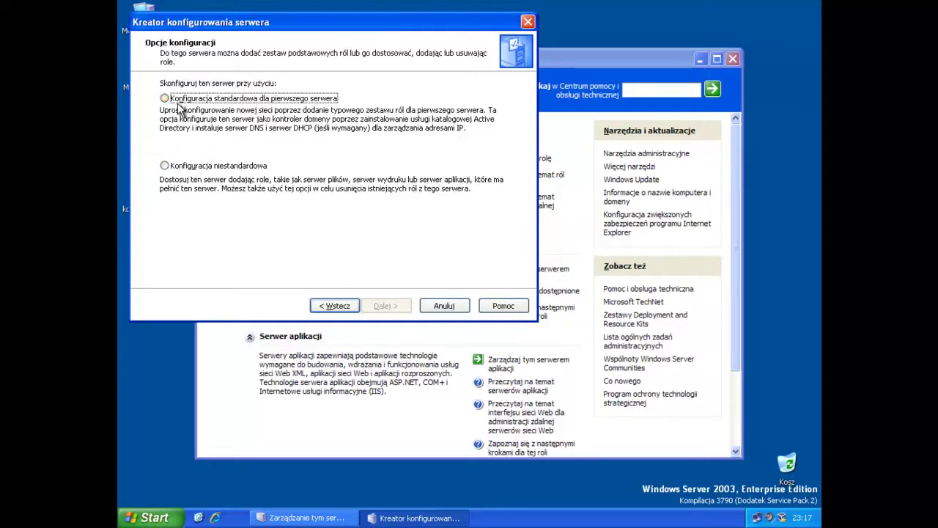
click(210, 162)
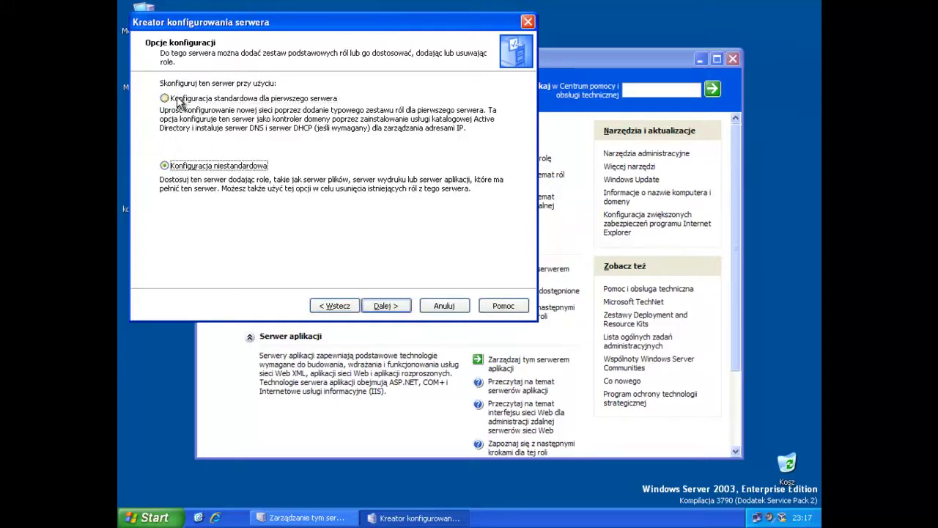
click(386, 306)
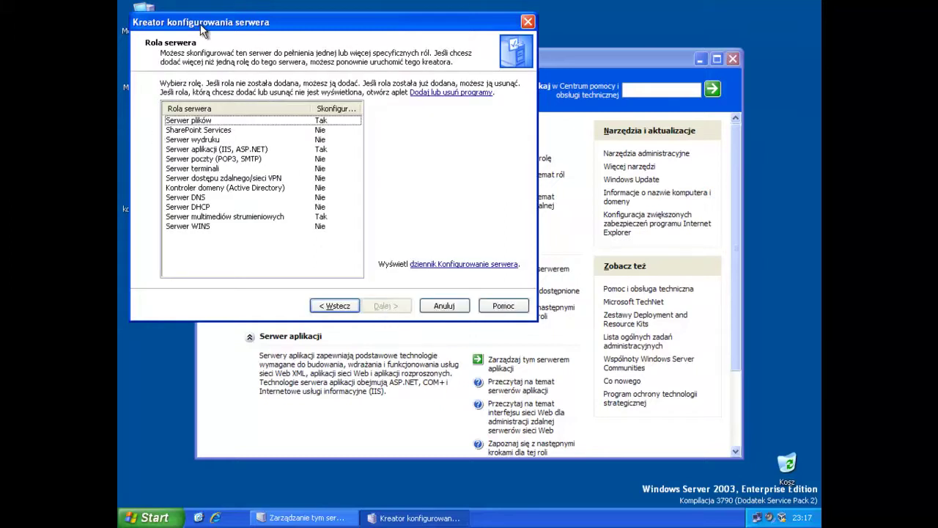
drag(194, 22, 355, 99)
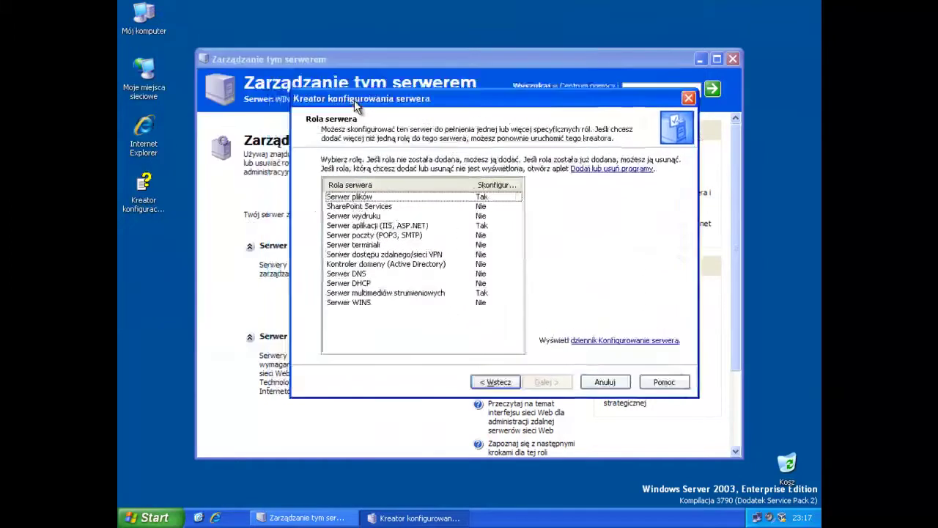
click(363, 293)
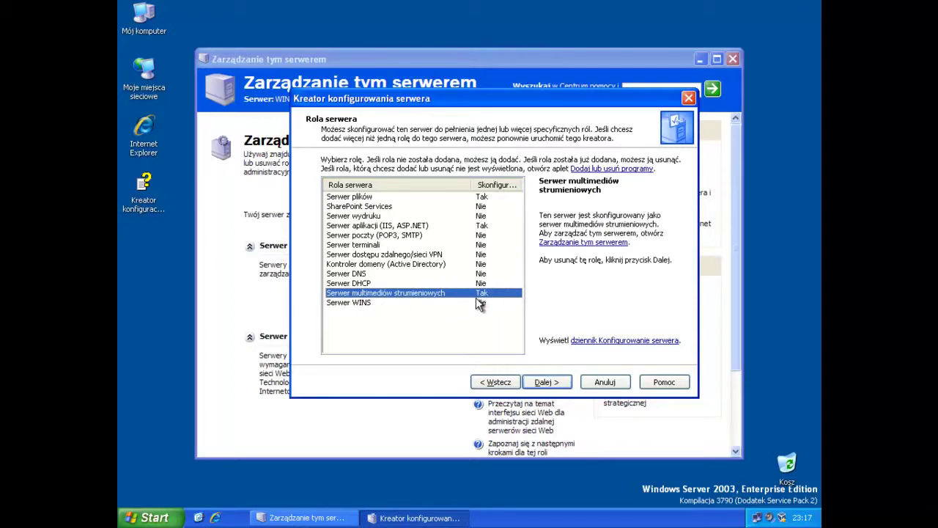
click(604, 382)
scroll(401, 306, down, 3)
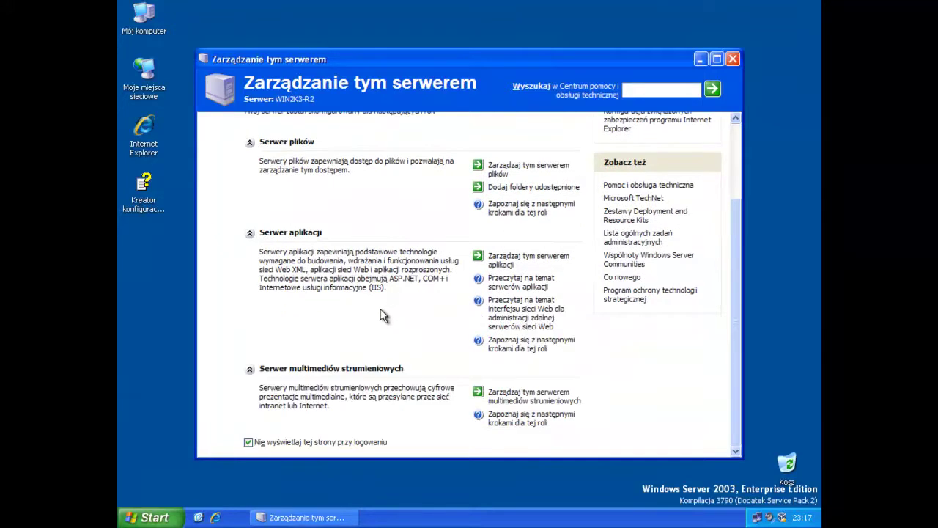
click(732, 58)
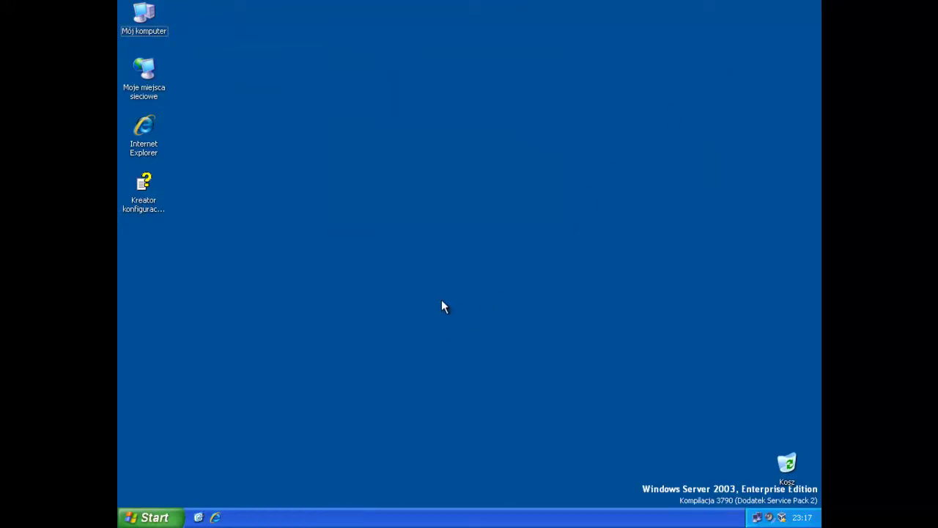
- Locate the WMEncoder.exe installer in Moje dokumenty using the folder tree, and close the file window
click(165, 519)
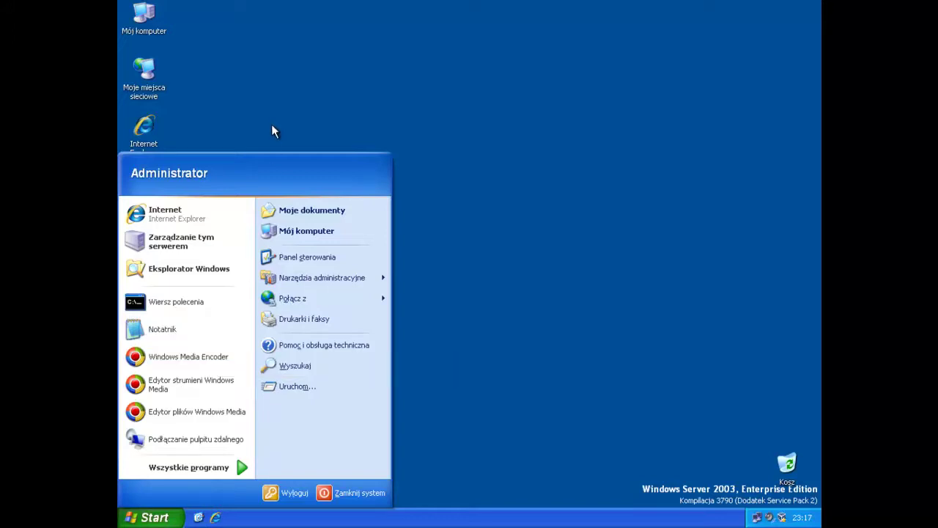
click(192, 57)
double_click(146, 19)
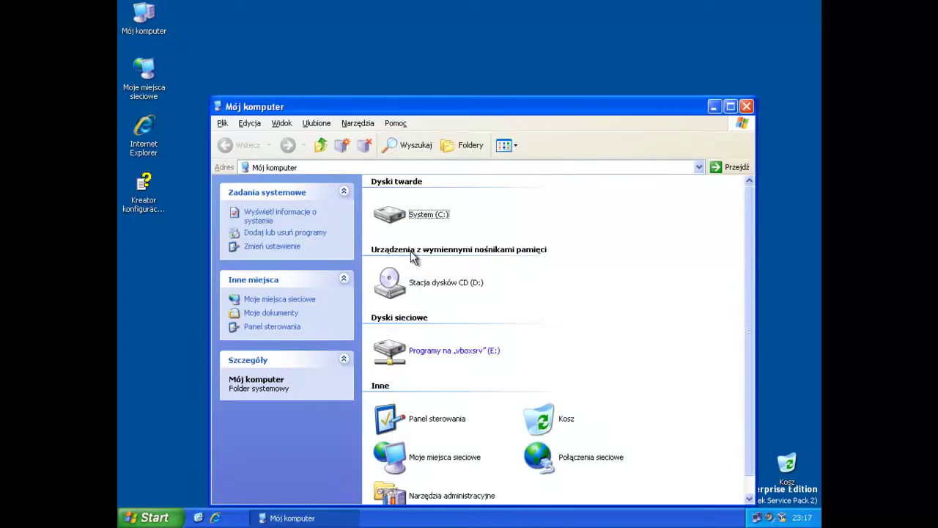
click(463, 145)
click(262, 220)
click(267, 209)
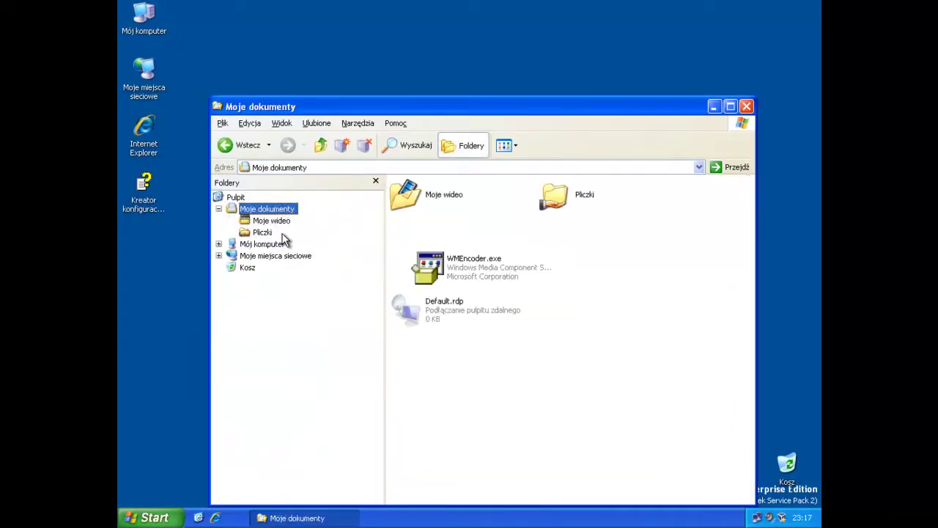
click(434, 271)
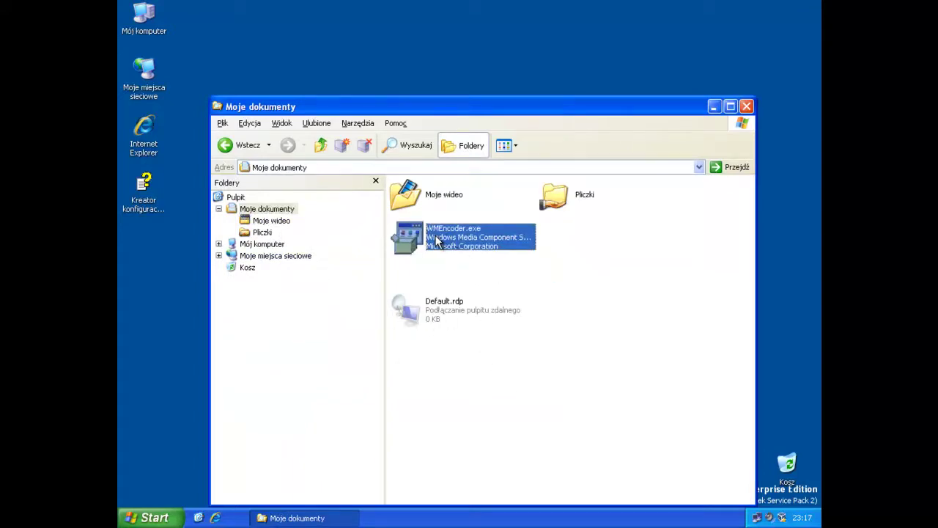
click(746, 106)
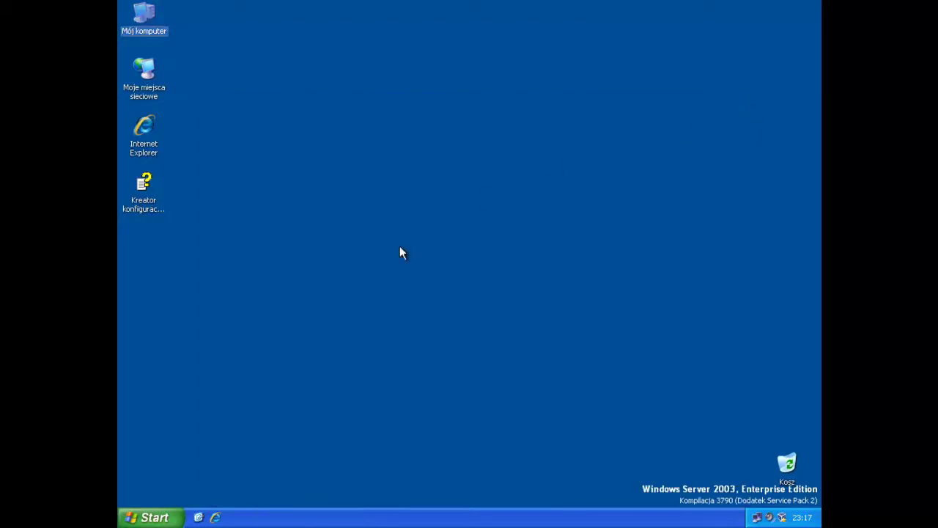
- Sort the installed programs list by name and launch Windows Media Encoder
click(165, 517)
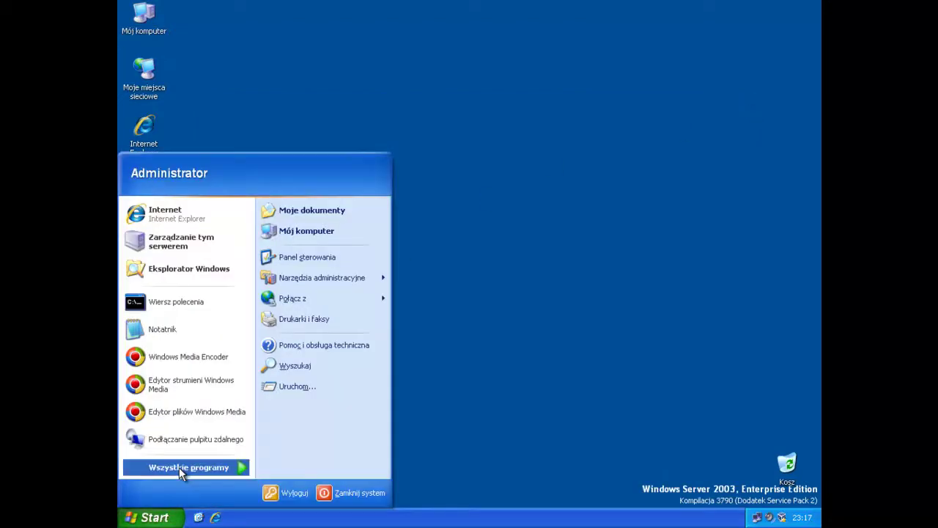
mouse_move(179, 467)
right_click(289, 373)
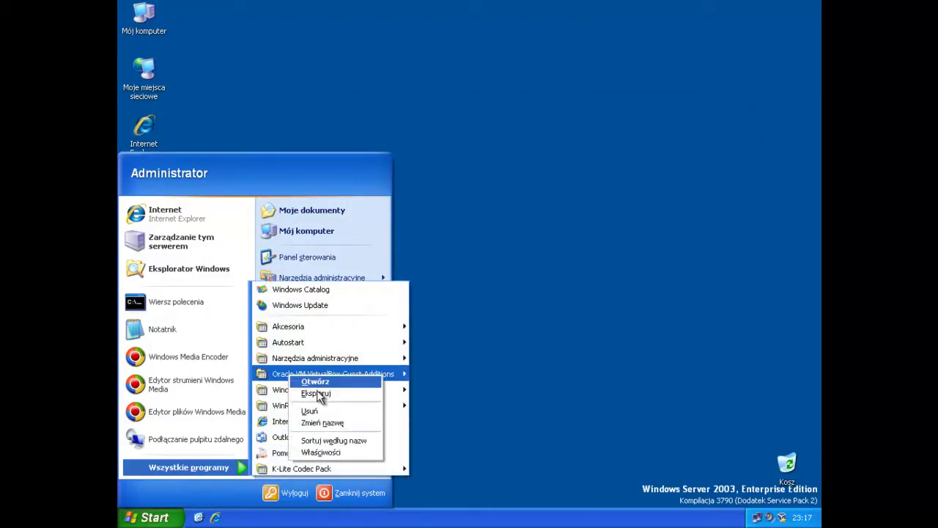
click(340, 438)
mouse_move(314, 412)
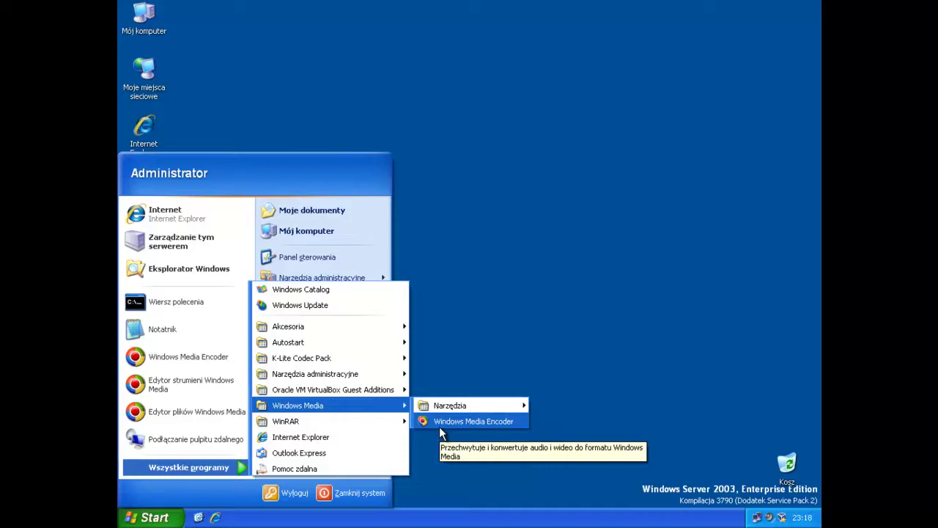
mouse_move(444, 411)
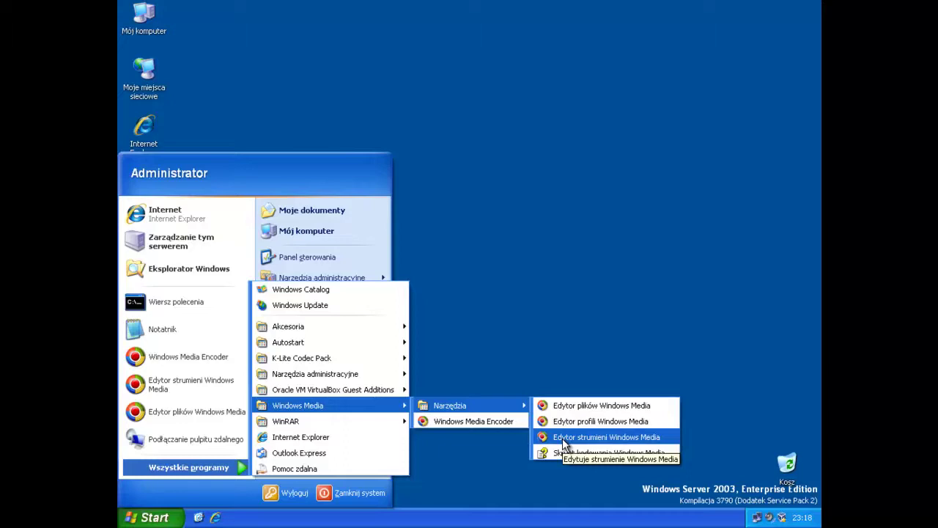
click(497, 418)
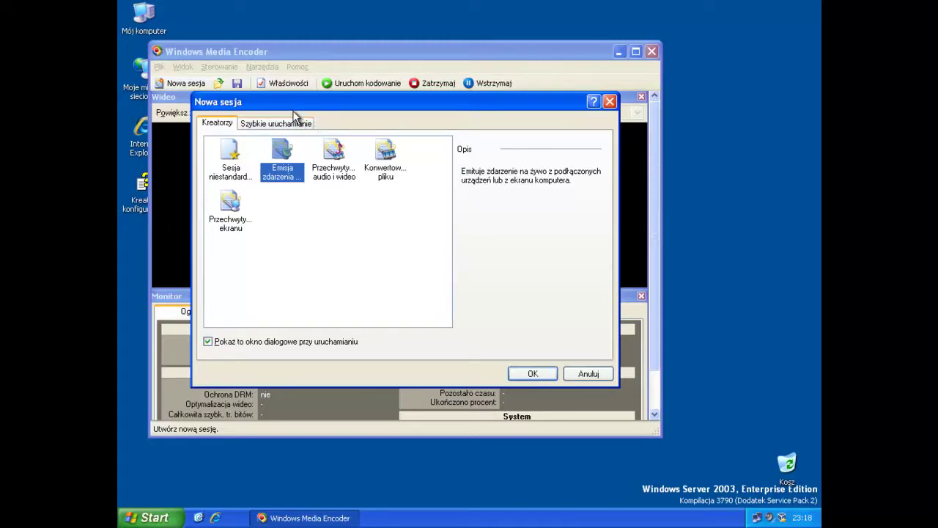
- Start a new encoding session with the Konwertowanie pliku wizard
drag(264, 102, 334, 150)
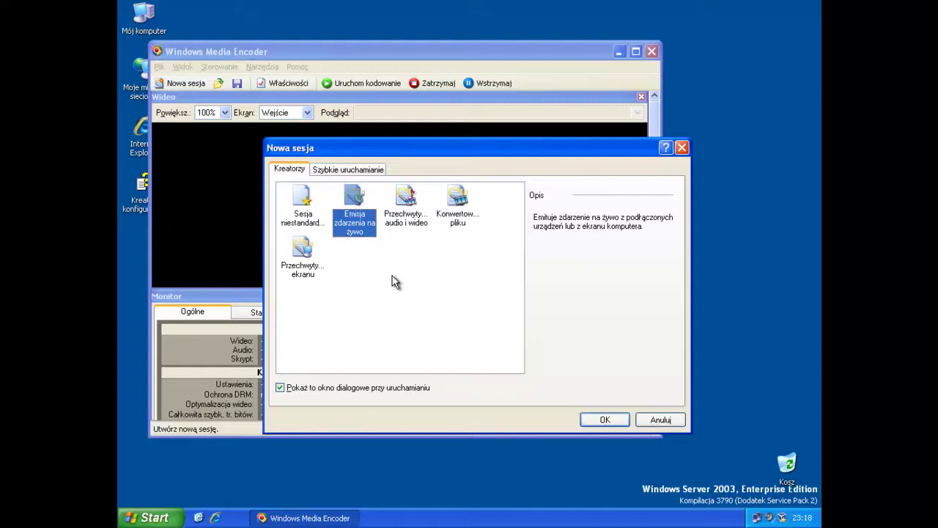
click(453, 207)
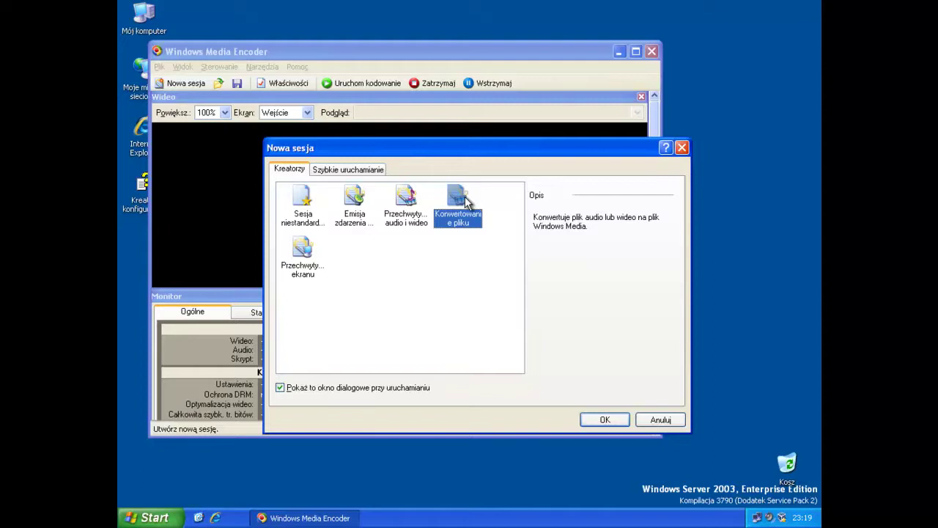
click(600, 417)
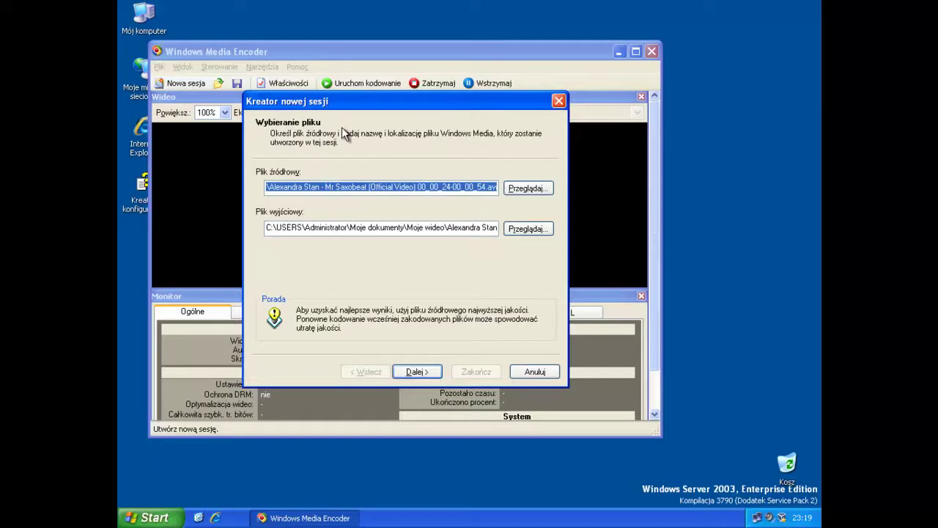
- Choose "Alexandra Stan - Mr Saxobeat (Official Video) 00_00_24-00_00_54.avi" from Pliczki as the source file and accept the proposed output file
click(522, 189)
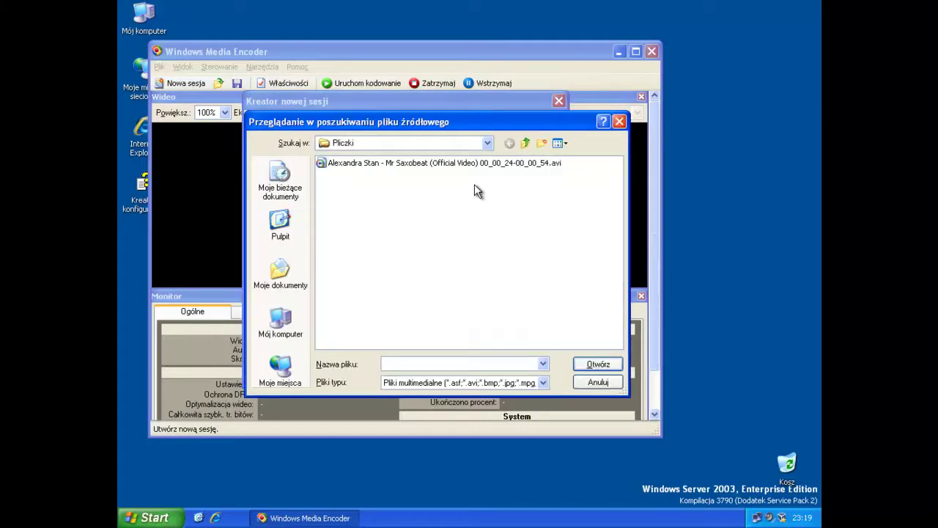
click(543, 383)
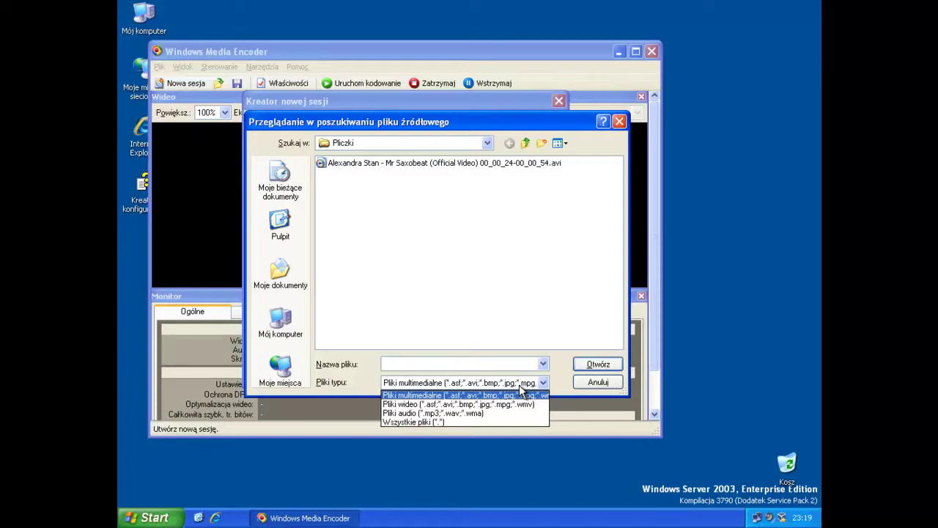
click(555, 371)
click(359, 164)
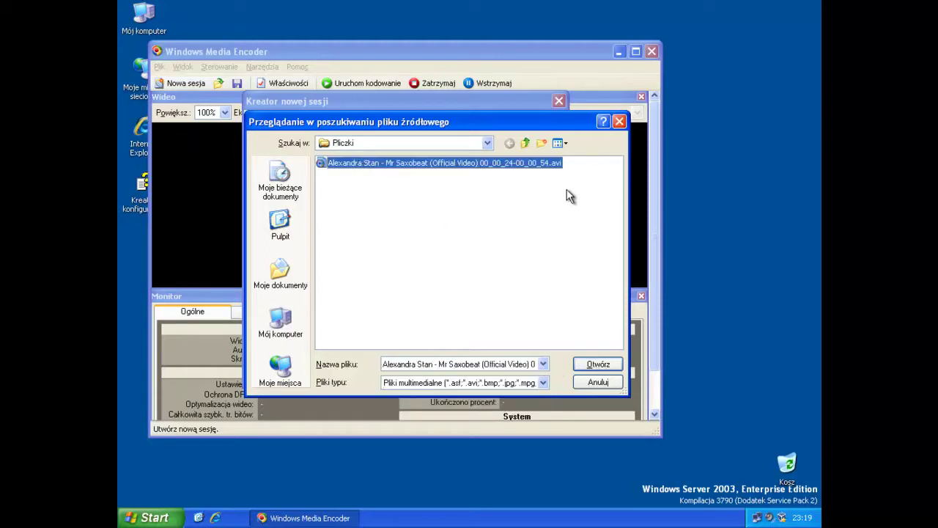
click(598, 364)
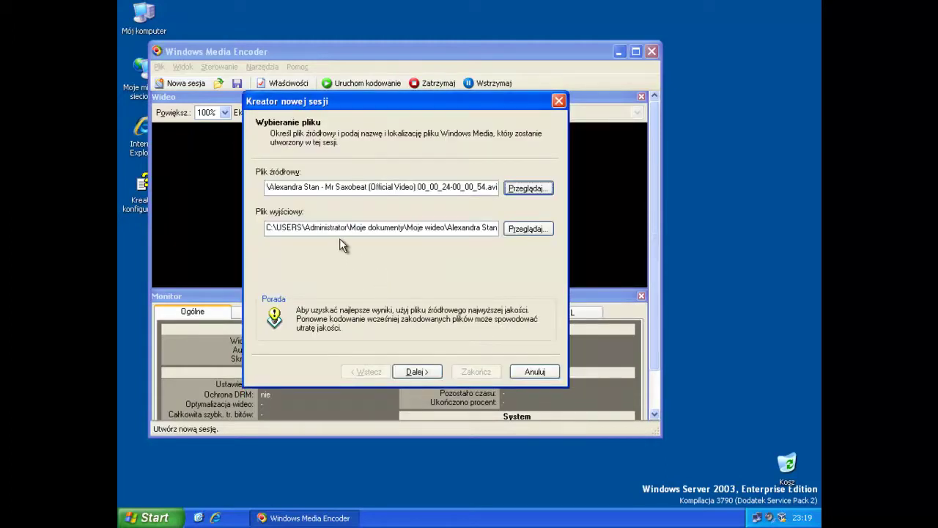
click(430, 373)
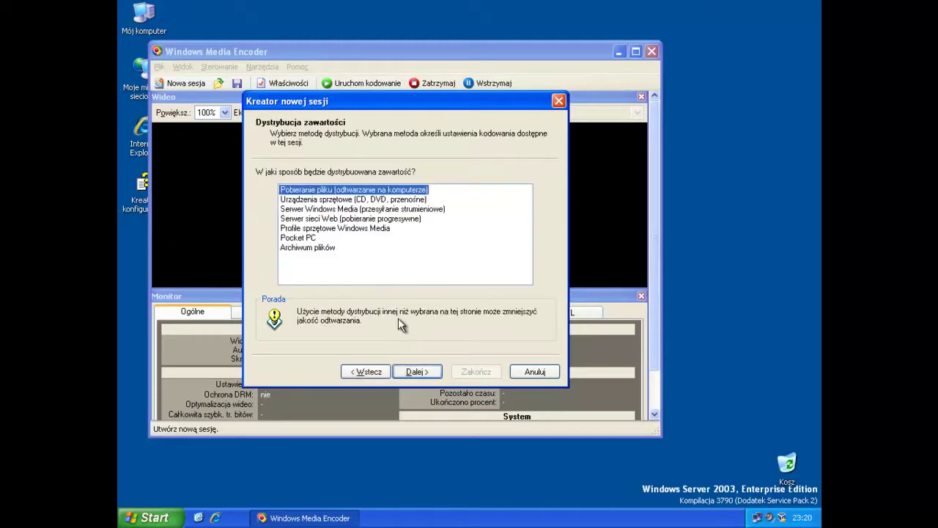
- Select Serwer Windows Media (przesyłanie strumieniowe) as the content distribution method
drag(289, 104, 345, 122)
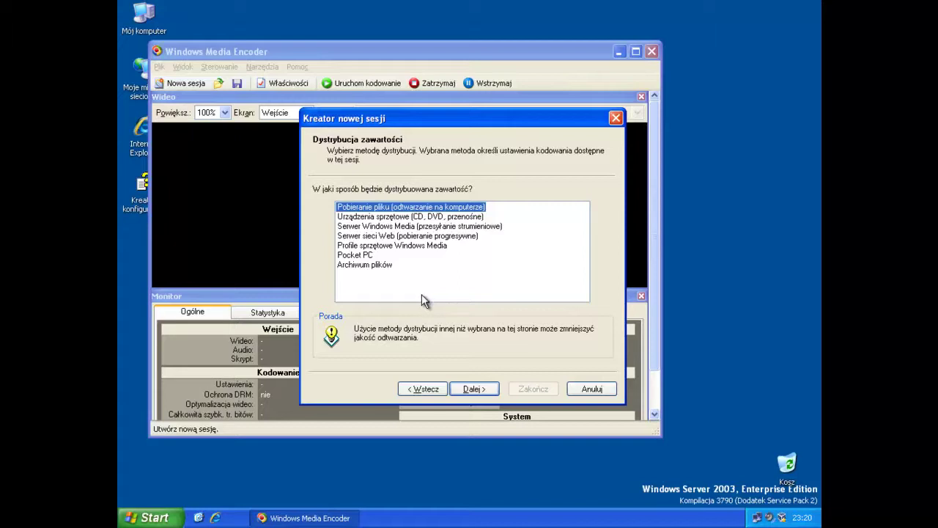
click(396, 227)
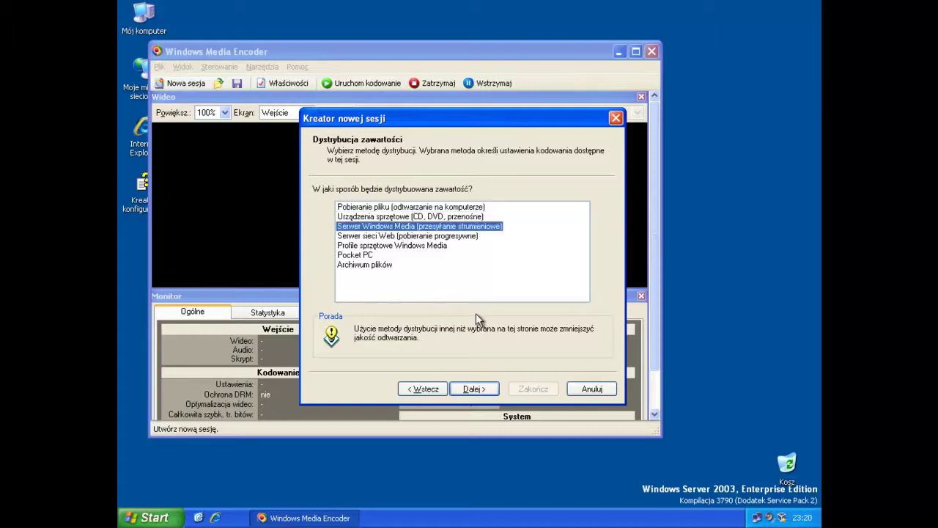
click(370, 236)
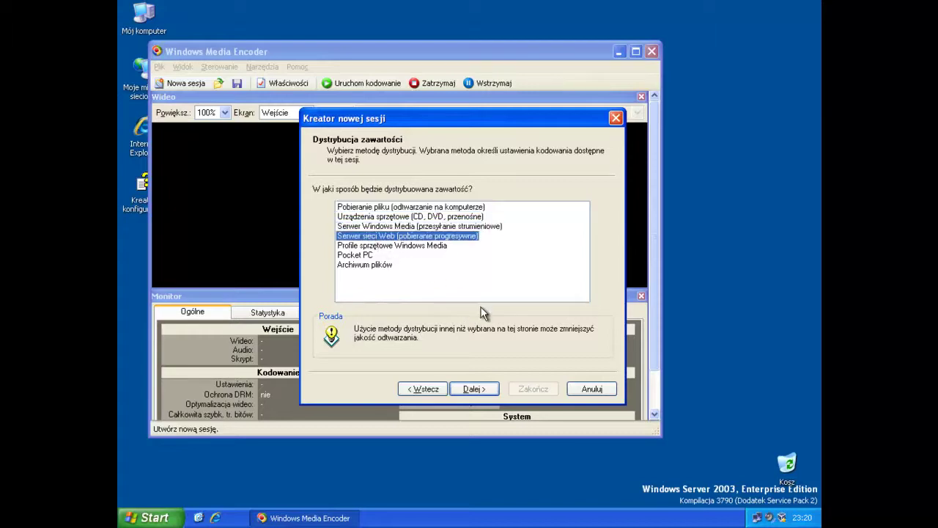
click(483, 227)
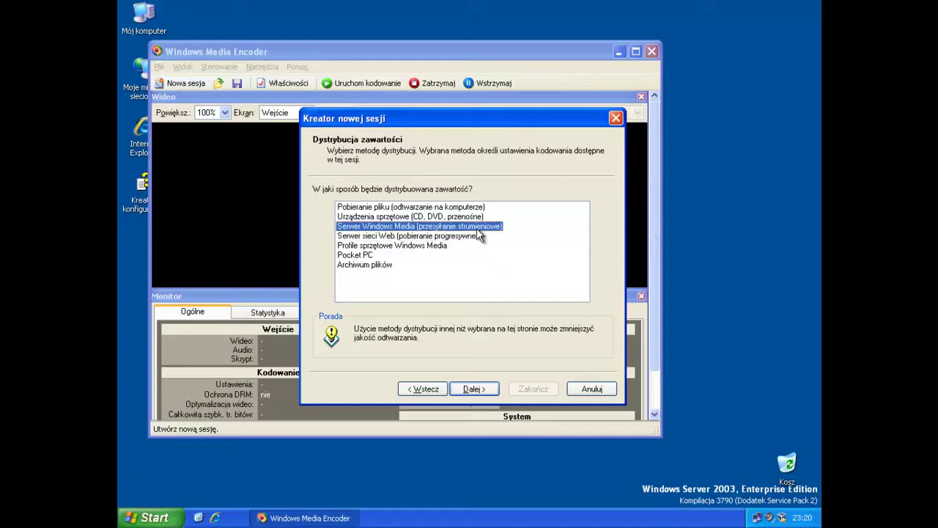
- Try different video presets on the Opcje kodowania page, ending with Emisja wideo na żywo (CBR)
click(484, 389)
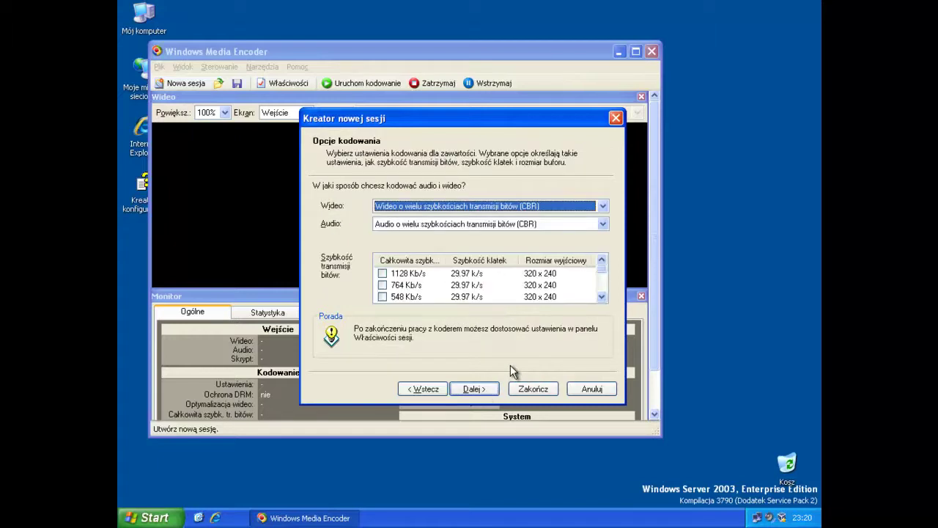
click(410, 208)
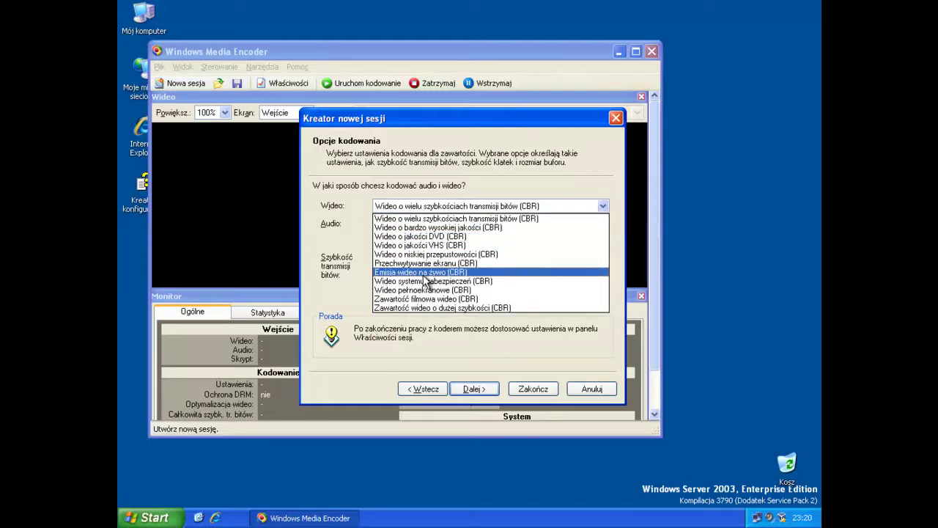
click(424, 273)
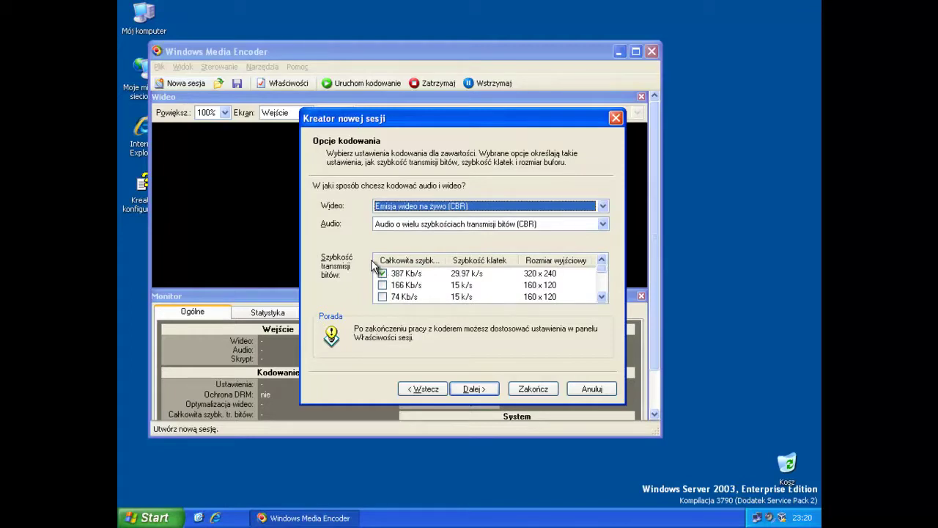
click(393, 208)
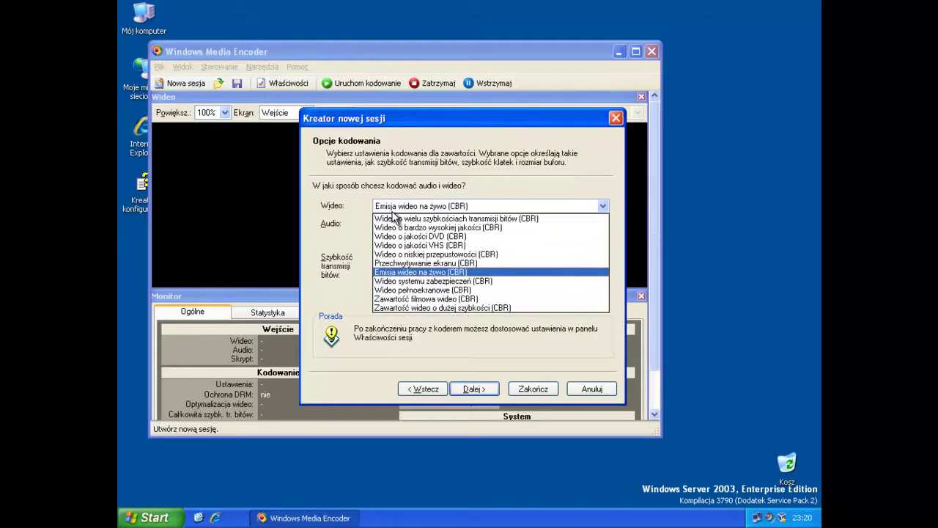
click(394, 219)
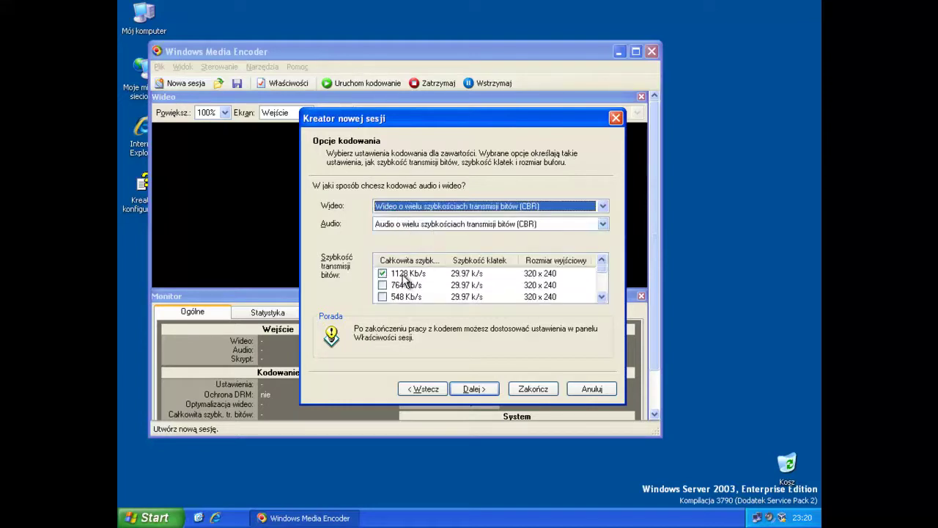
click(429, 208)
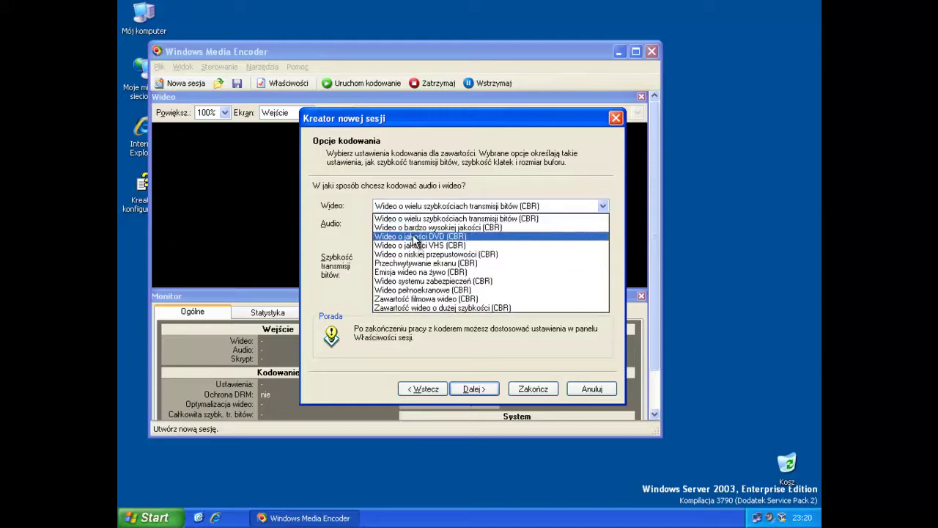
click(413, 228)
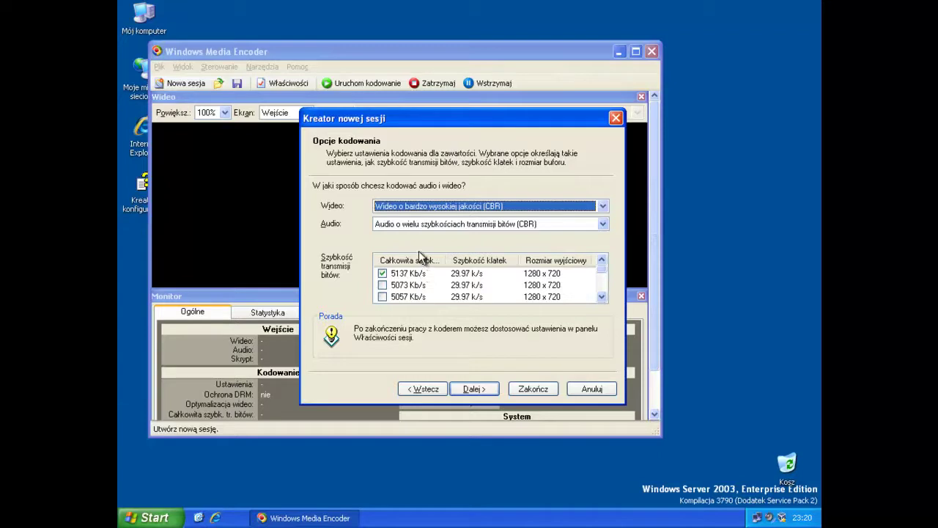
click(412, 207)
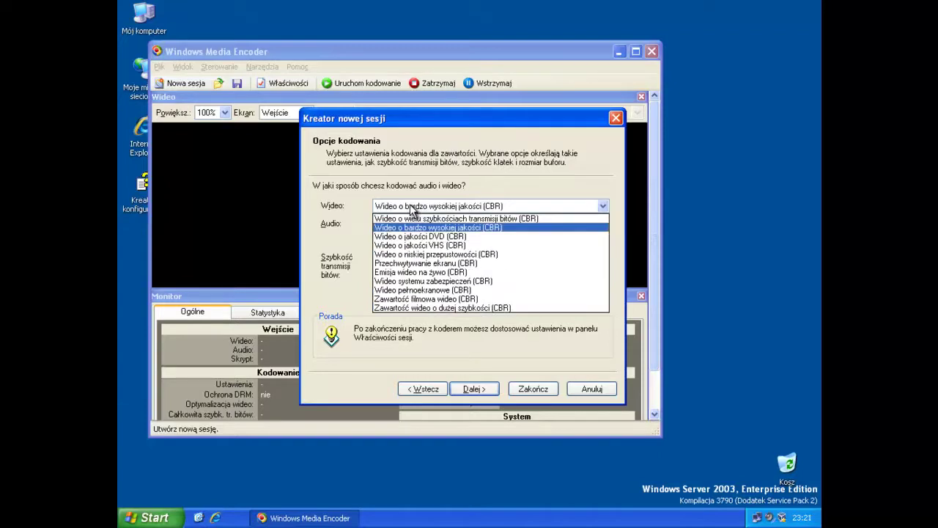
click(418, 275)
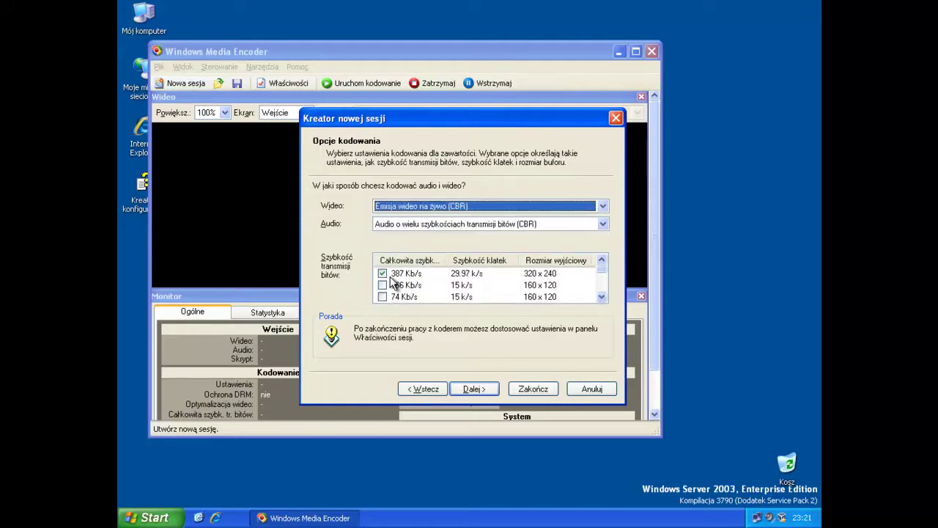
- Review the bit rates offered for the live video preset and the list of alternative video presets
click(600, 297)
click(600, 297)
click(600, 296)
click(600, 296)
drag(600, 288, 602, 264)
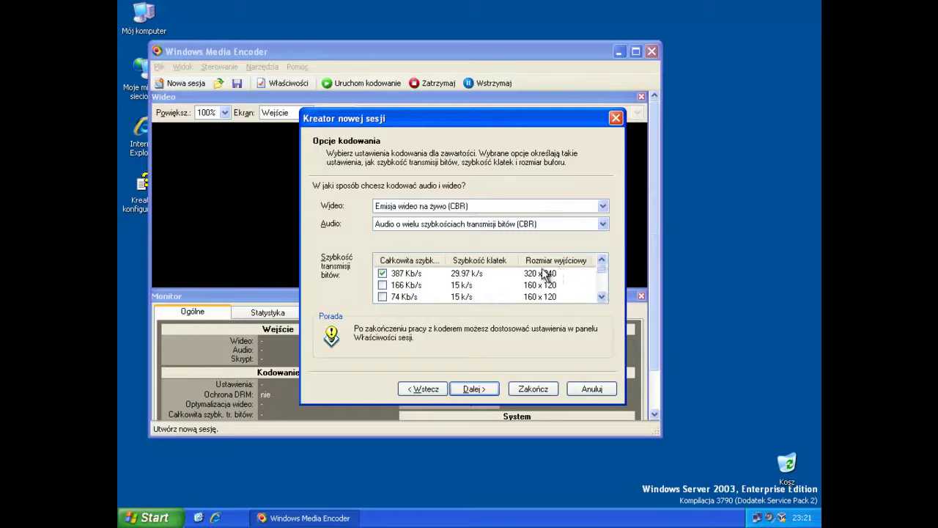
click(434, 207)
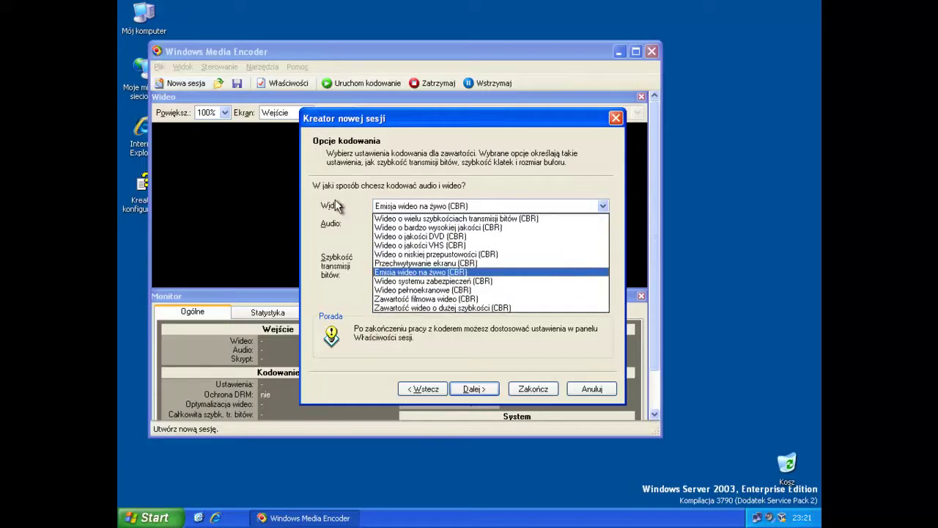
click(469, 208)
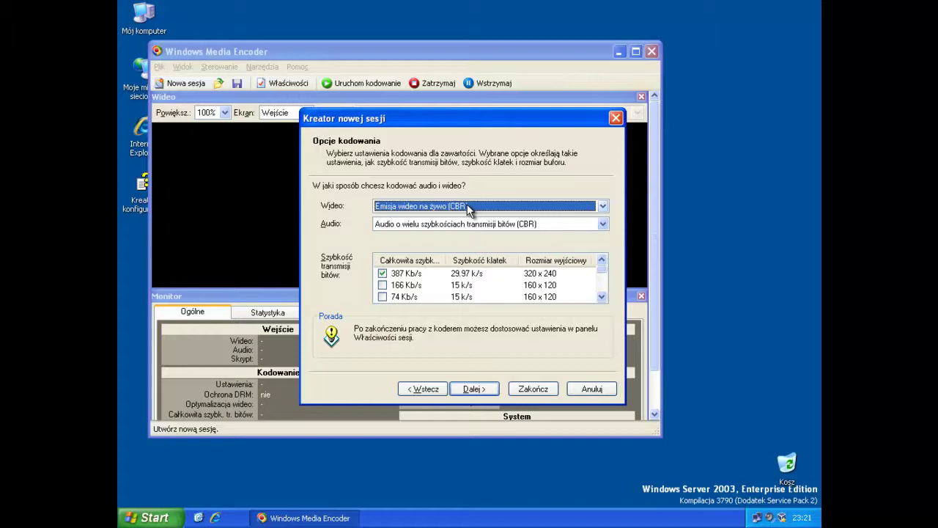
- Keep Audio o wielu szybkościach transmisji bitów (CBR), continue to the Wyświetlane informacje page, and cancel the session wizard
click(472, 225)
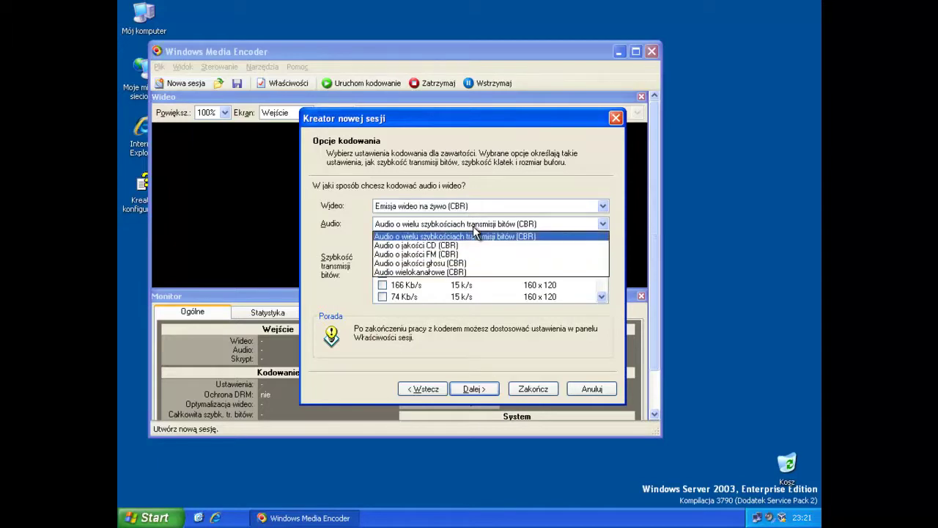
click(475, 236)
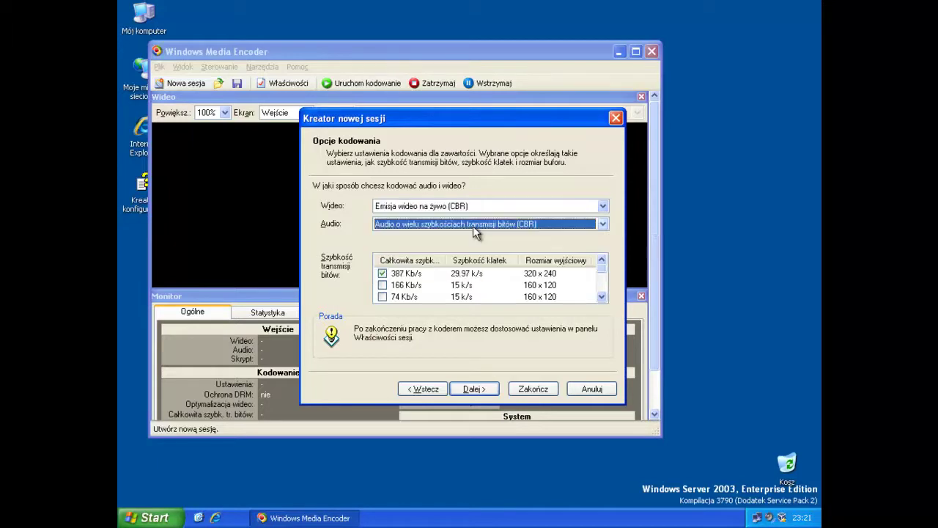
click(477, 393)
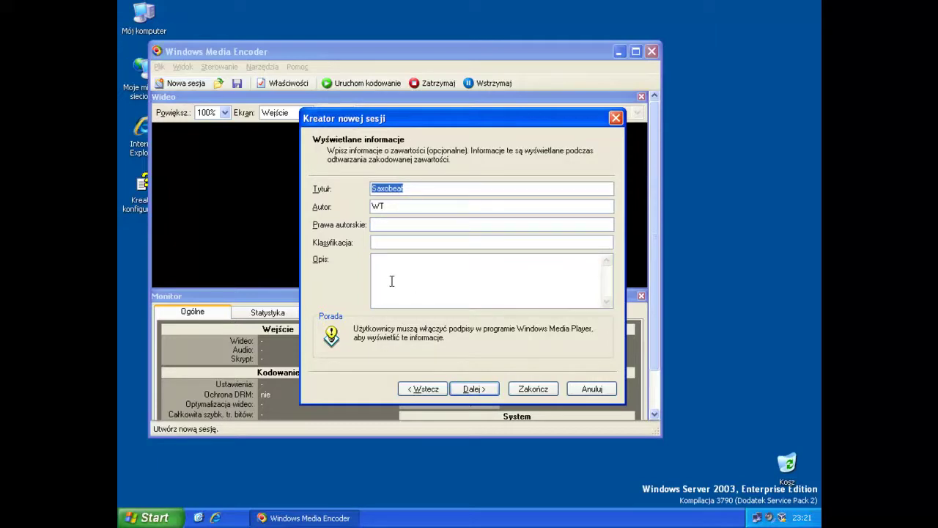
click(587, 392)
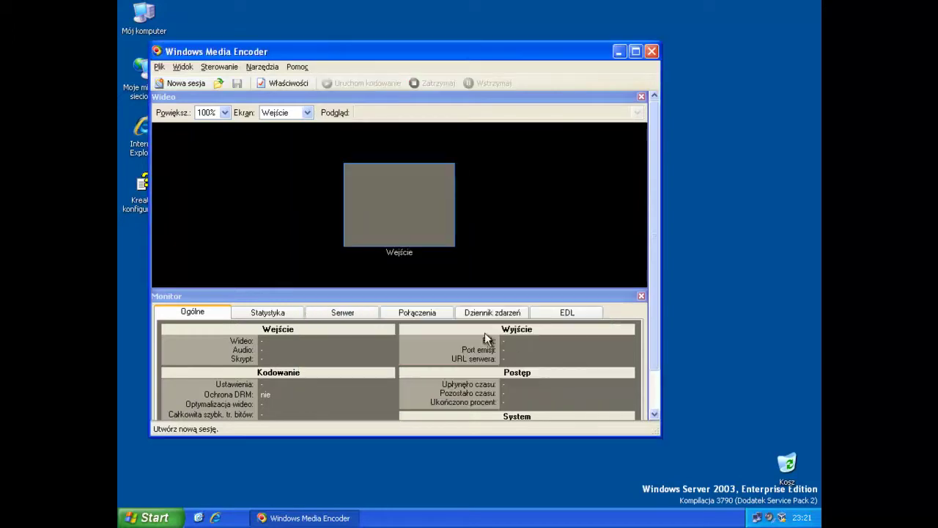
- Look up the K-Lite Codec Pack among the installed programs and close Windows Media Encoder
drag(244, 53, 300, 49)
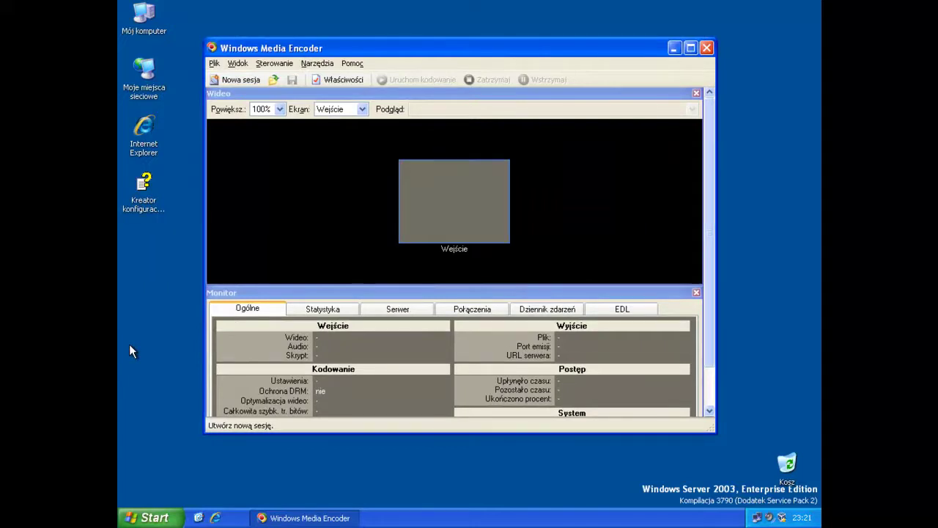
click(155, 514)
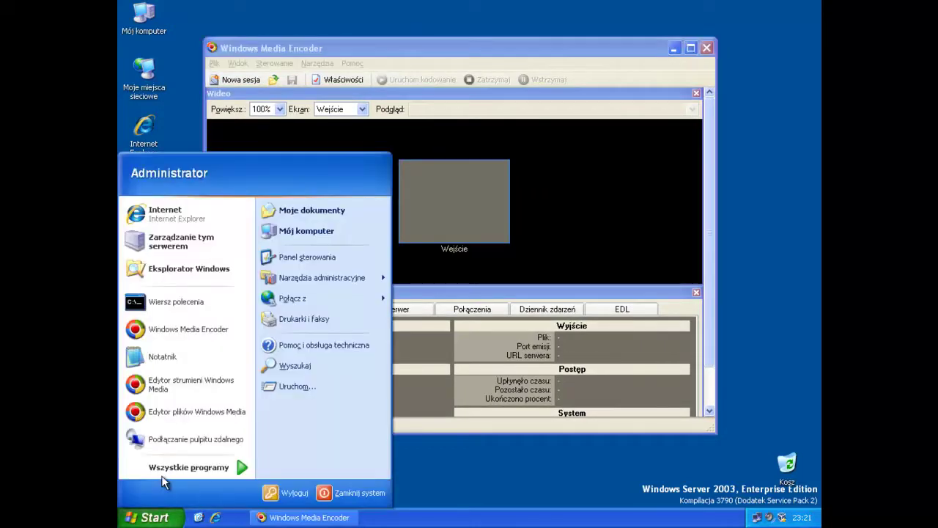
mouse_move(165, 467)
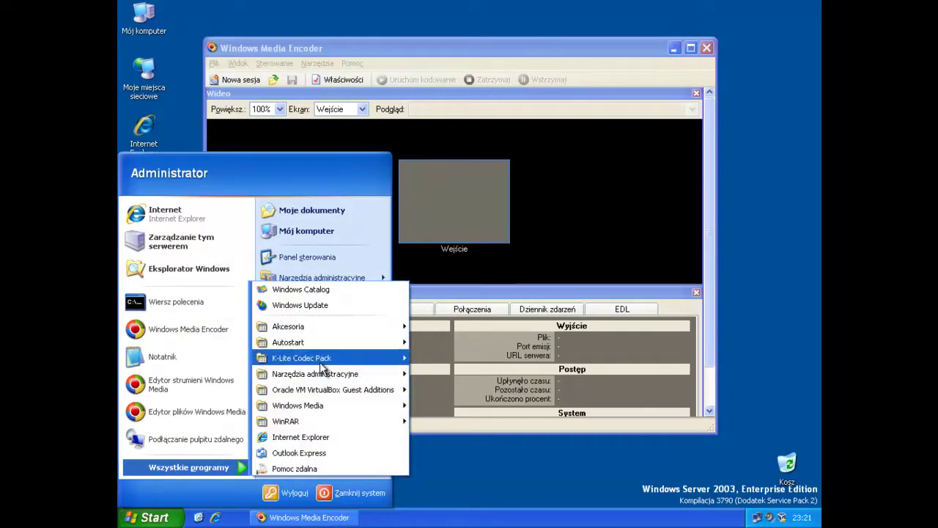
mouse_move(321, 364)
click(450, 488)
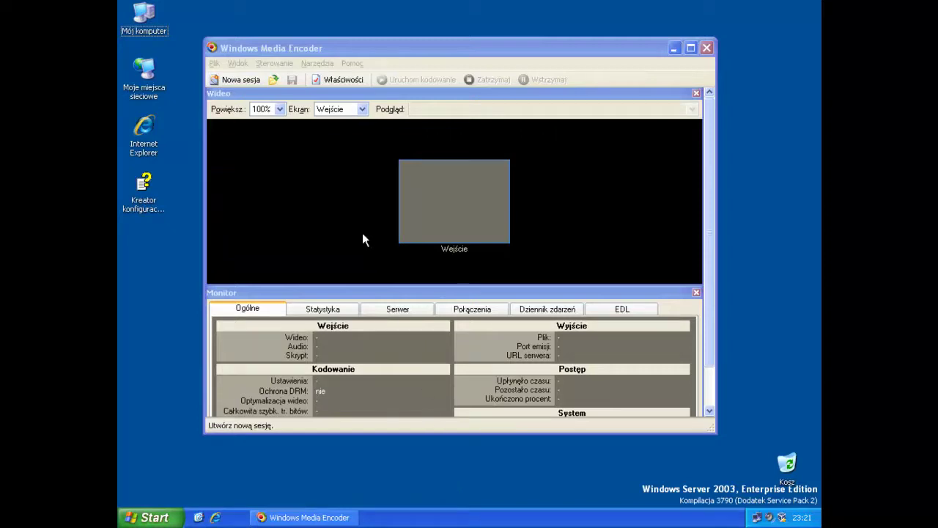
click(405, 214)
click(705, 48)
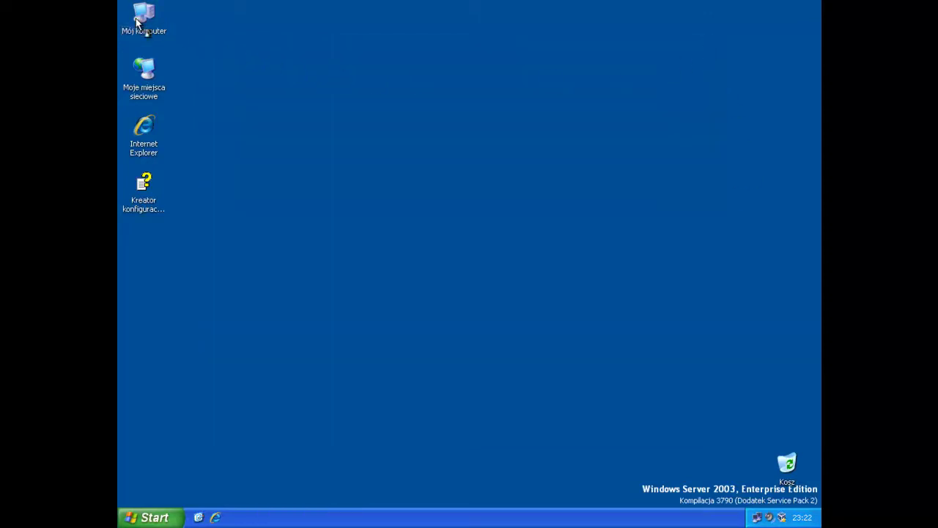
- Play the original Mr Saxobeat AVI clip from Moje dokumenty\Pliczki, then stop it and close the player
double_click(136, 22)
click(466, 145)
click(266, 209)
click(263, 232)
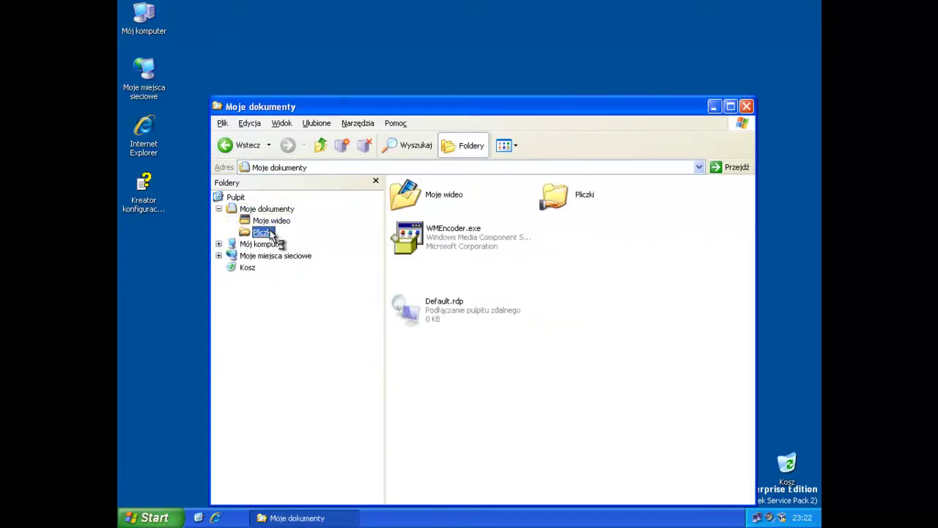
click(413, 199)
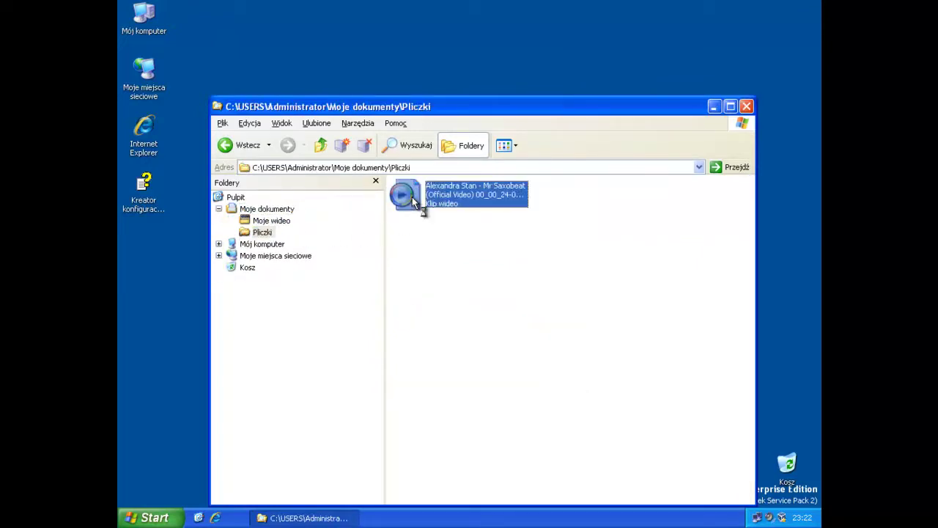
double_click(413, 198)
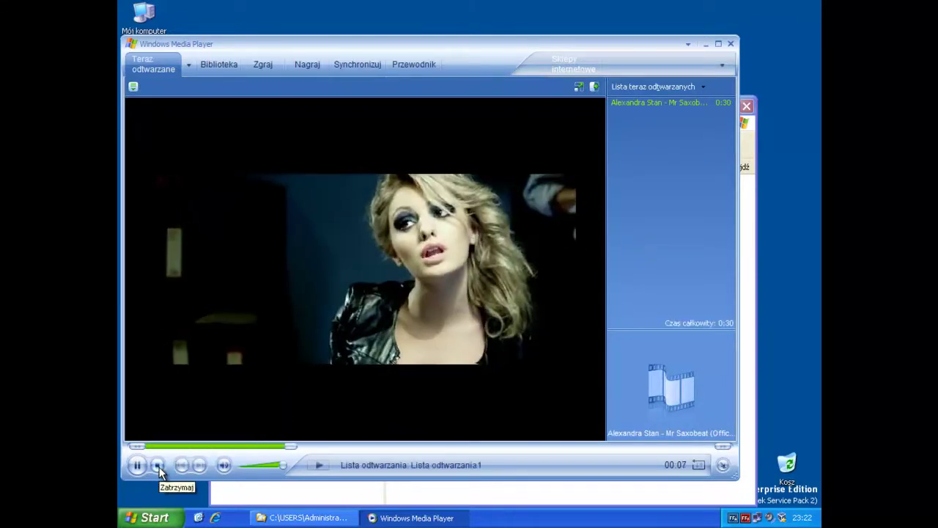
click(158, 466)
click(730, 44)
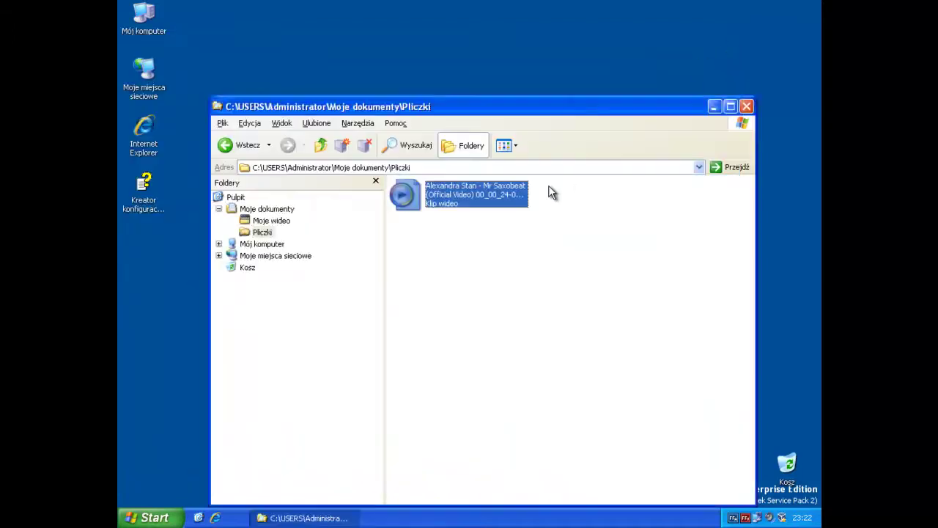
- Play the converted Mr Saxobeat clip from Moje wideo, and close the player and the folder window
click(271, 219)
double_click(431, 205)
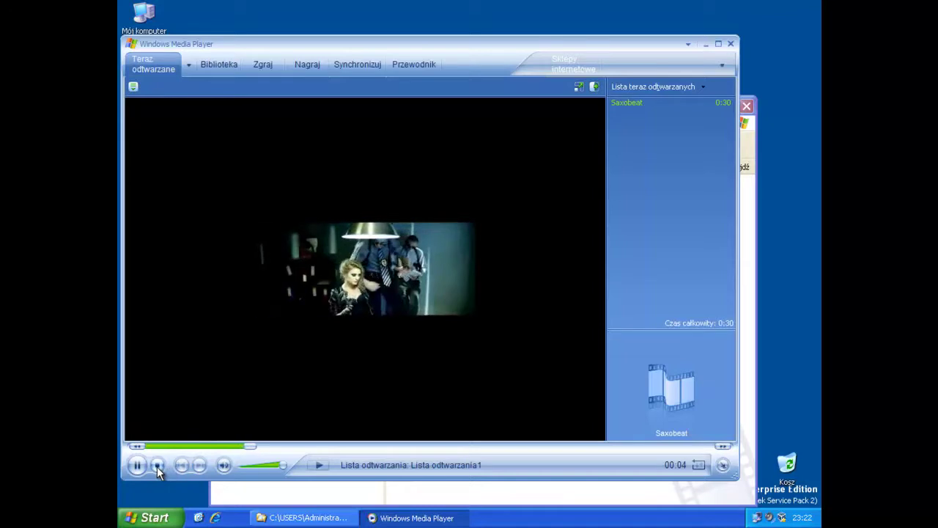
click(730, 44)
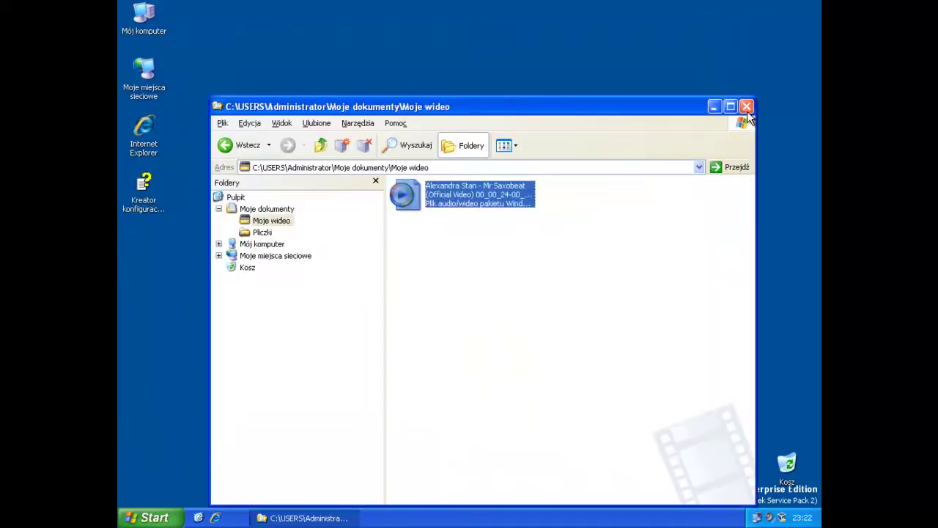
click(746, 107)
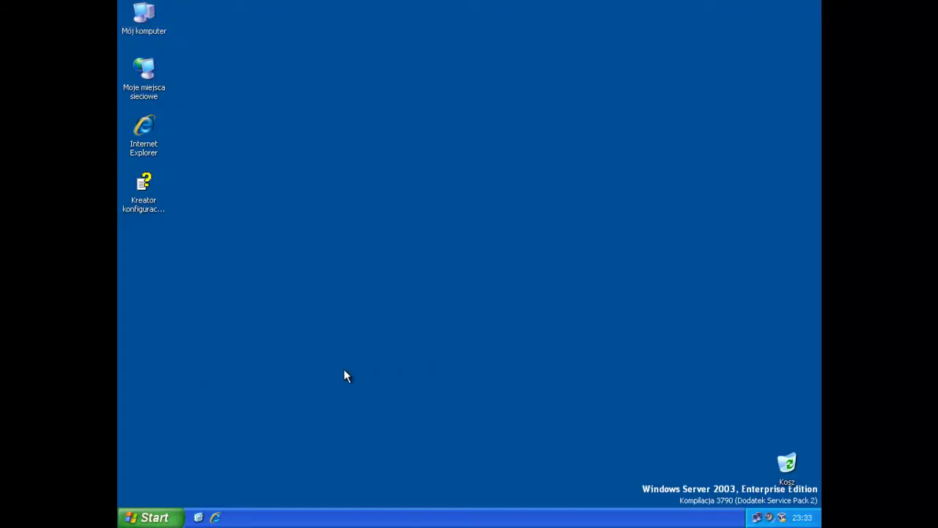
- Launch Windows Media Services from the server's administrative tools
click(146, 518)
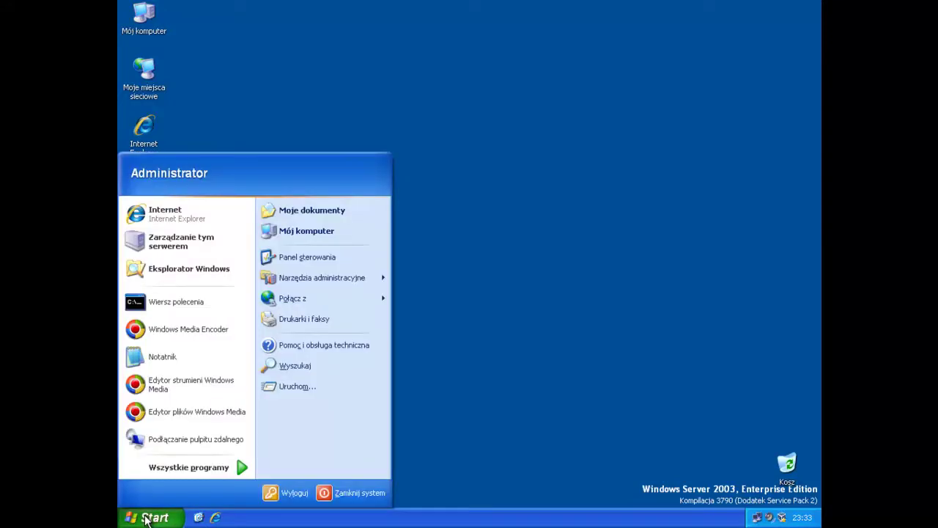
mouse_move(181, 469)
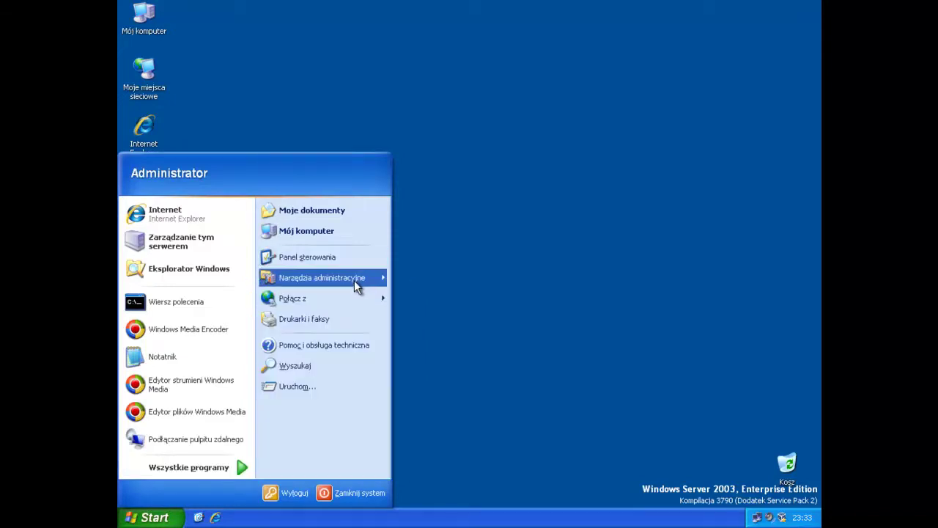
mouse_move(357, 284)
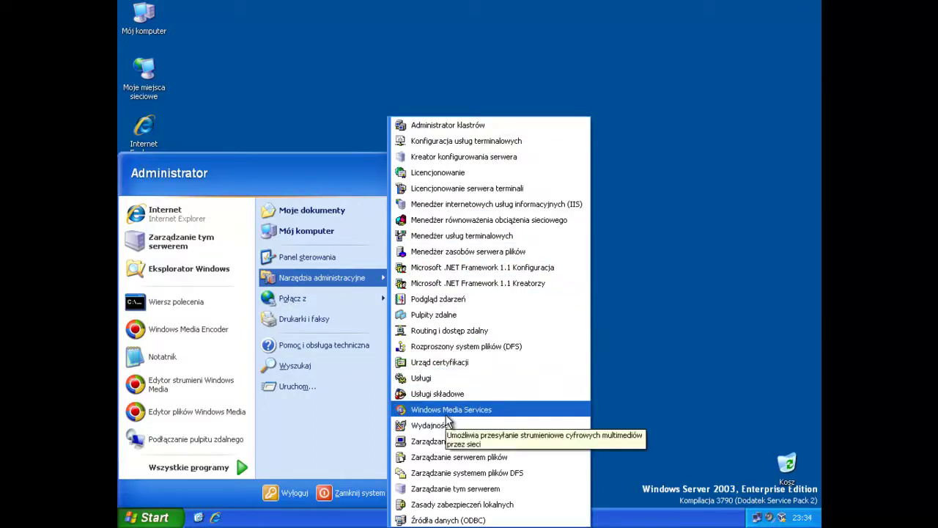
click(448, 410)
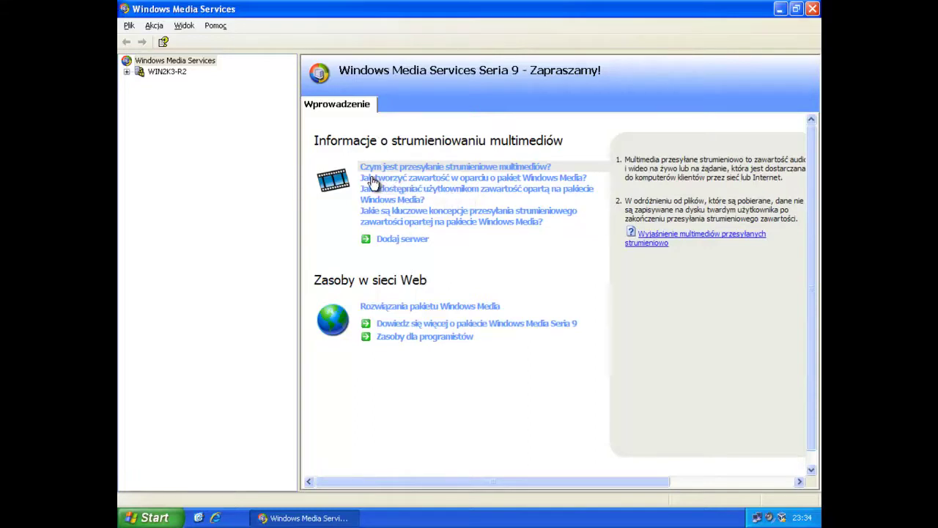
- Examine the WIN2K3-R2 server's monitoring, advertising and property information
click(163, 75)
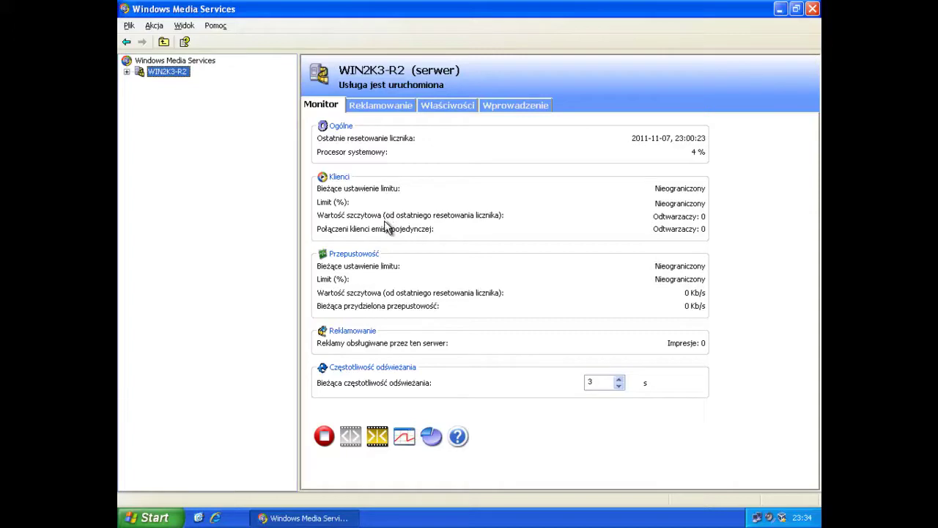
click(366, 108)
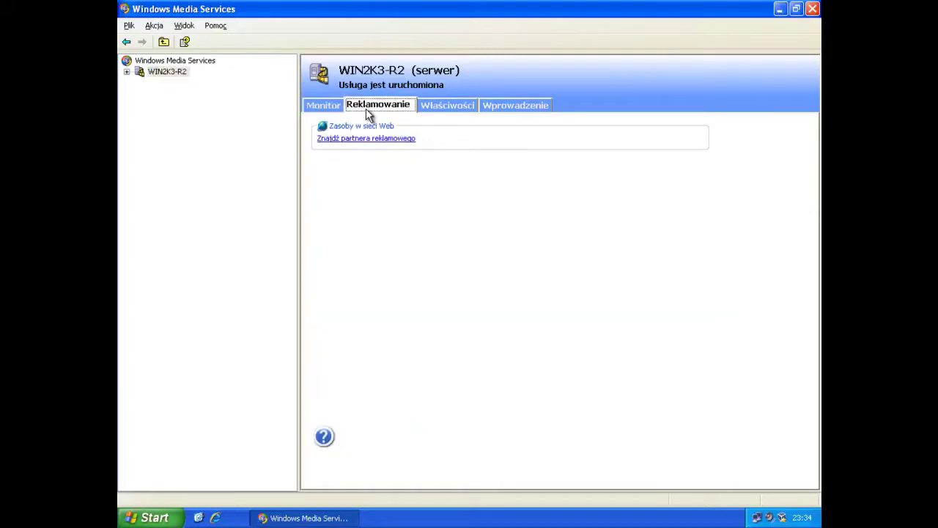
click(437, 105)
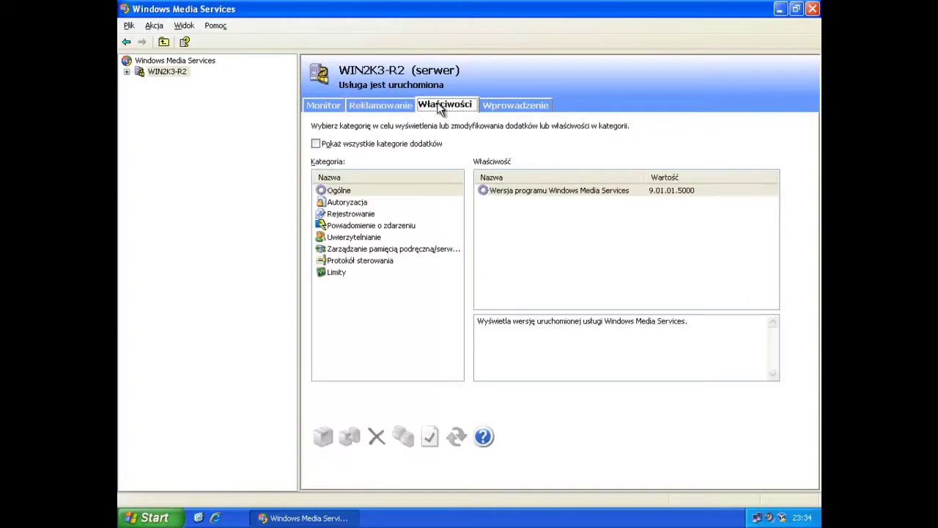
- View the WIN2K3-R2 server's introductory page and list its publishing points
click(495, 105)
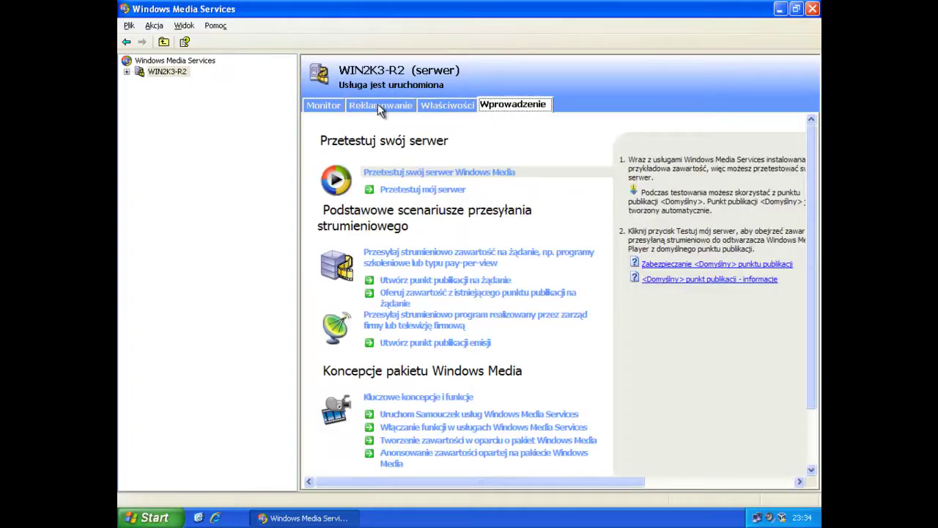
click(126, 72)
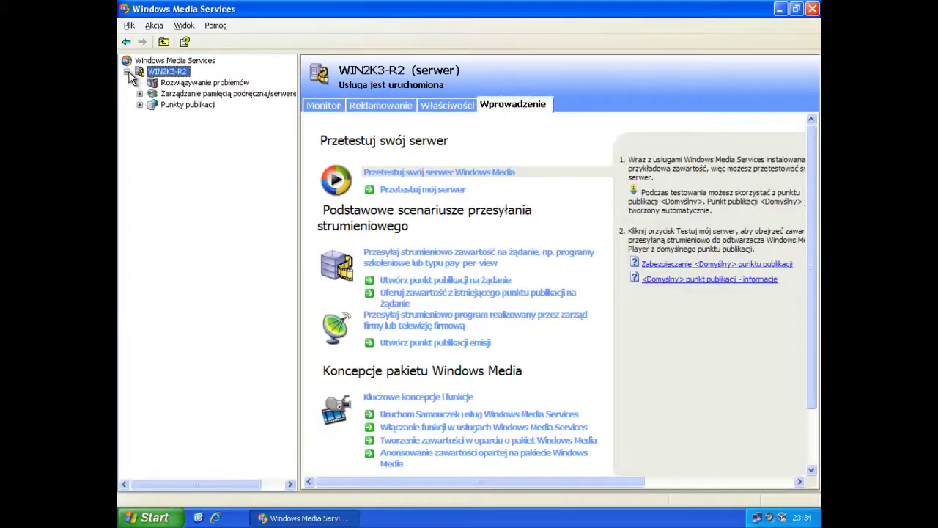
click(140, 105)
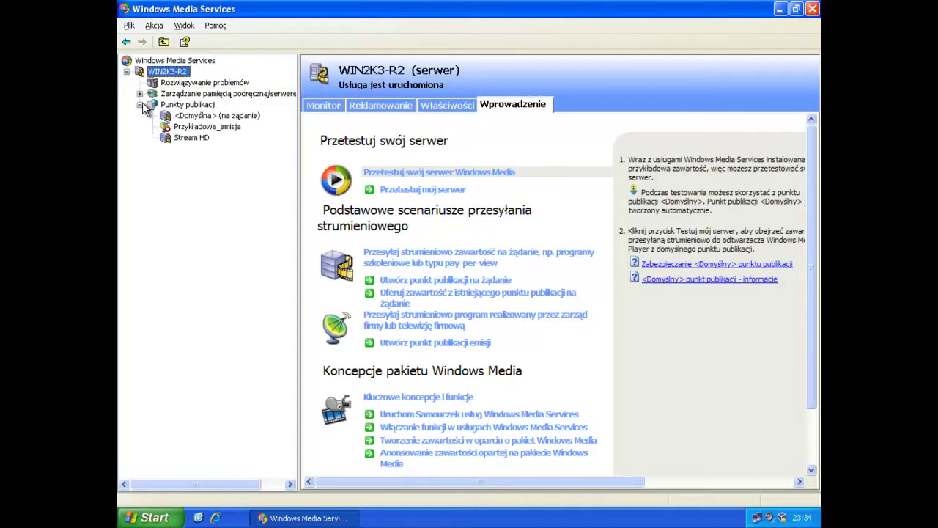
click(181, 106)
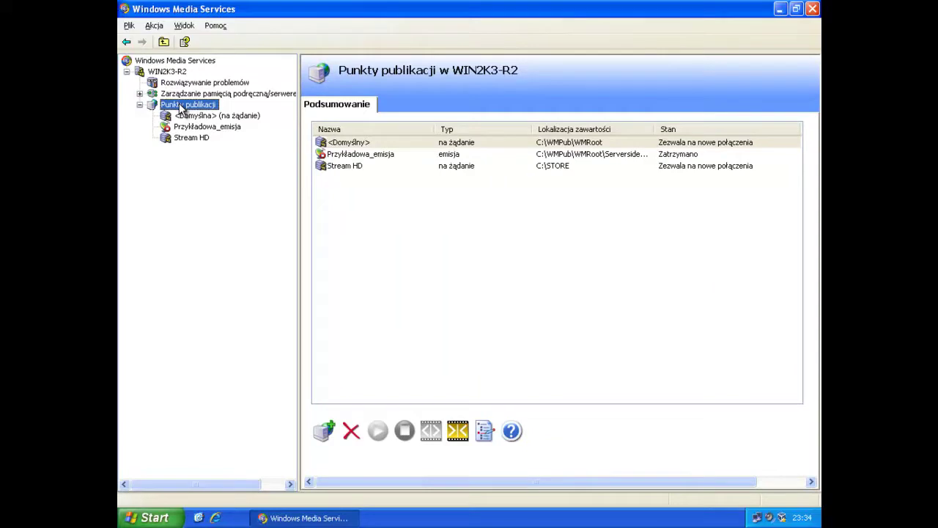
- Examine the default on-demand publishing point's available actions, source, advertising settings and announcement URL
click(190, 118)
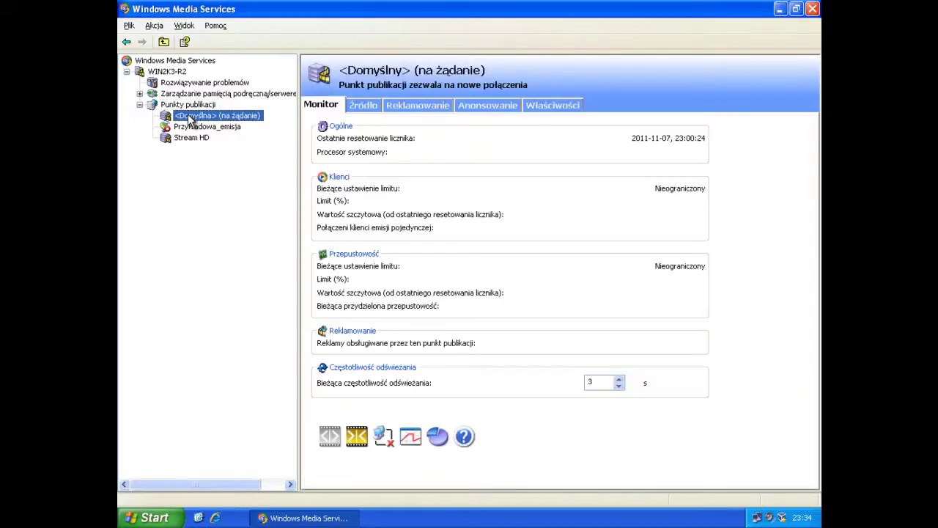
right_click(189, 117)
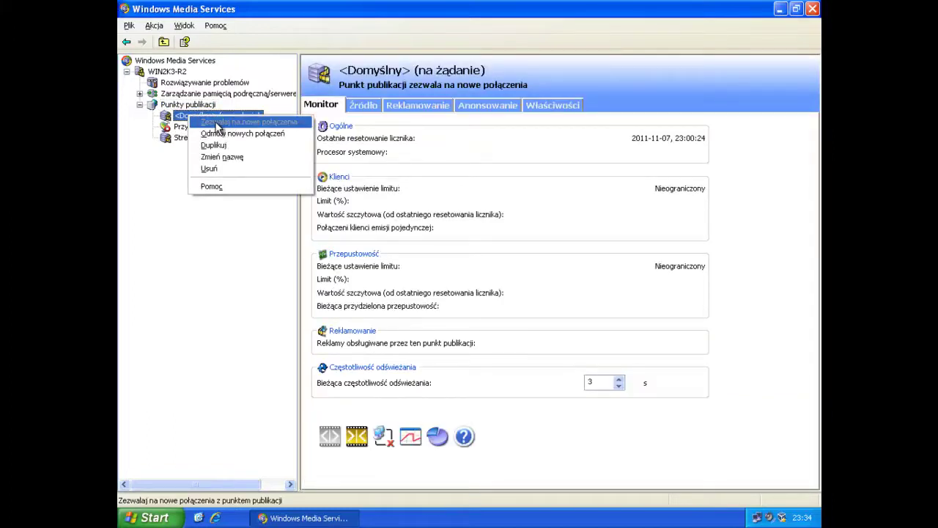
click(264, 316)
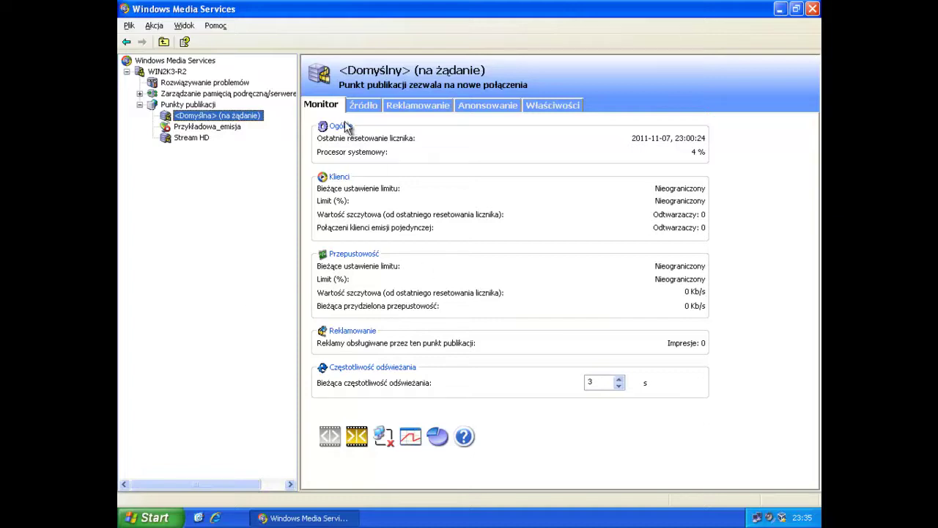
click(365, 106)
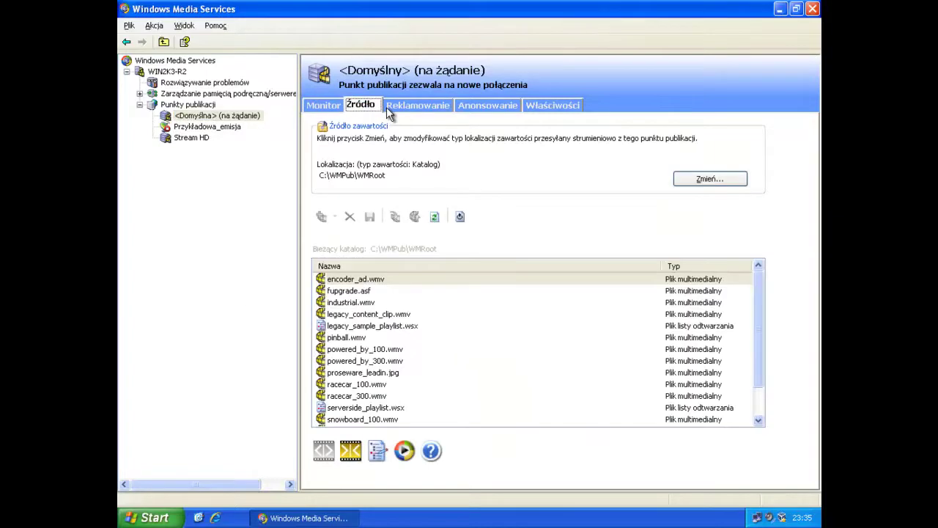
click(405, 106)
click(470, 112)
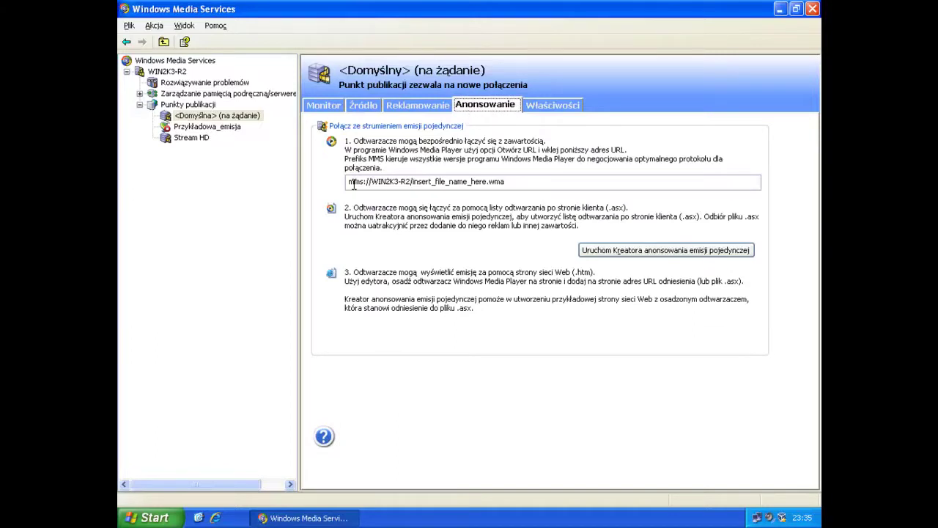
drag(370, 181, 408, 177)
drag(489, 181, 419, 185)
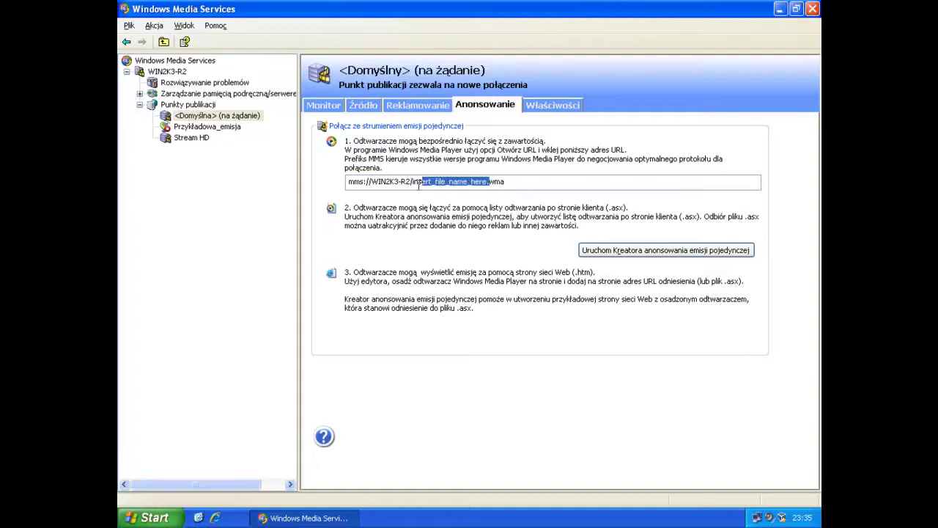
click(517, 181)
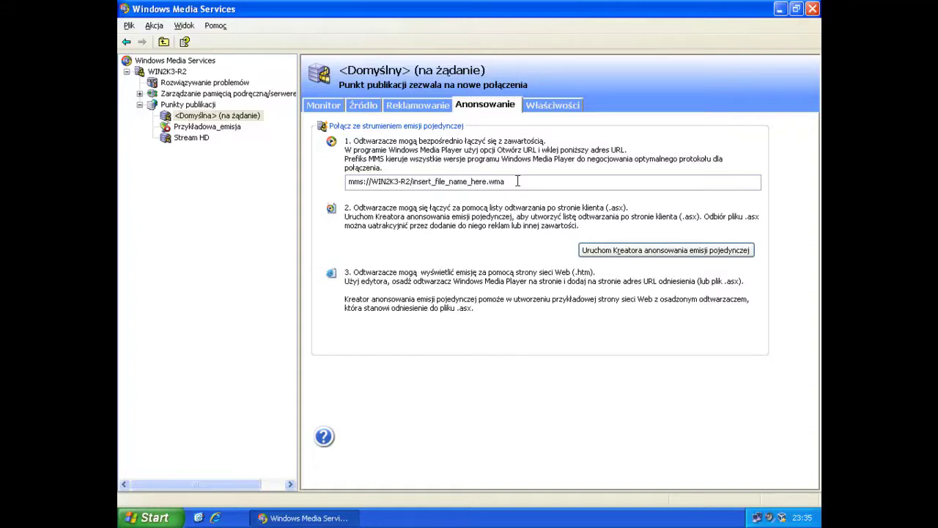
- Check the default publishing point's content location and look through the media files in its source directory
click(180, 105)
click(184, 116)
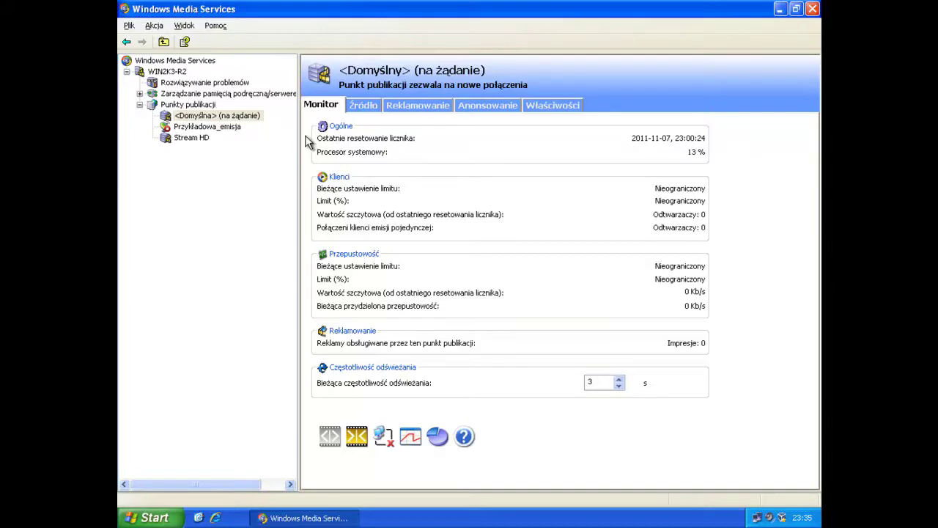
click(362, 106)
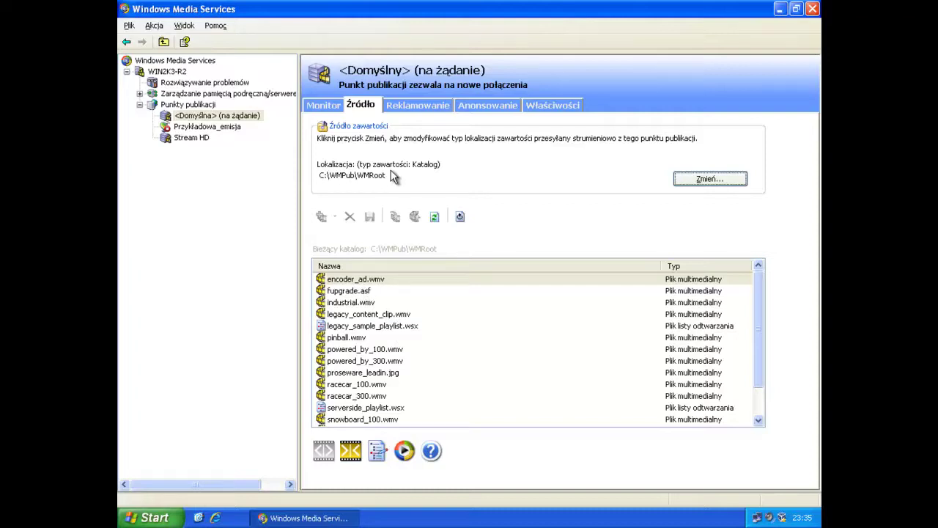
drag(390, 174, 319, 175)
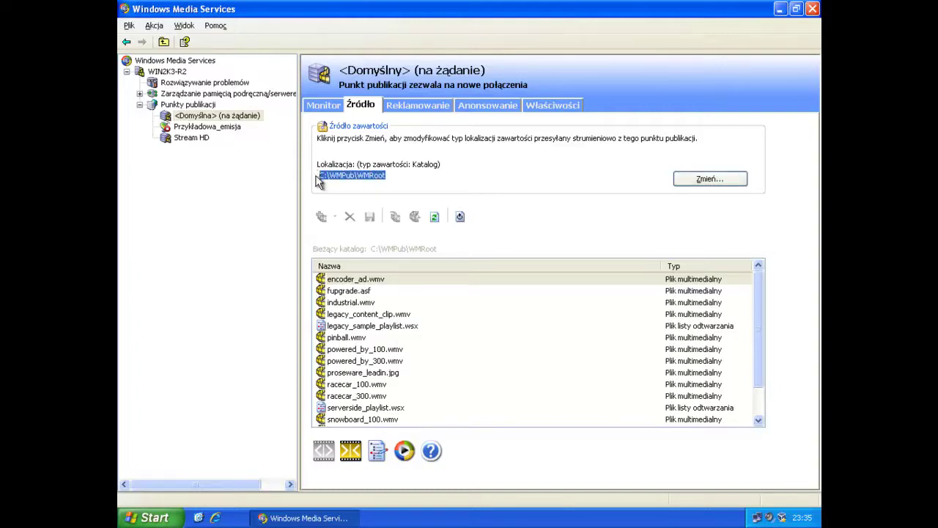
click(405, 175)
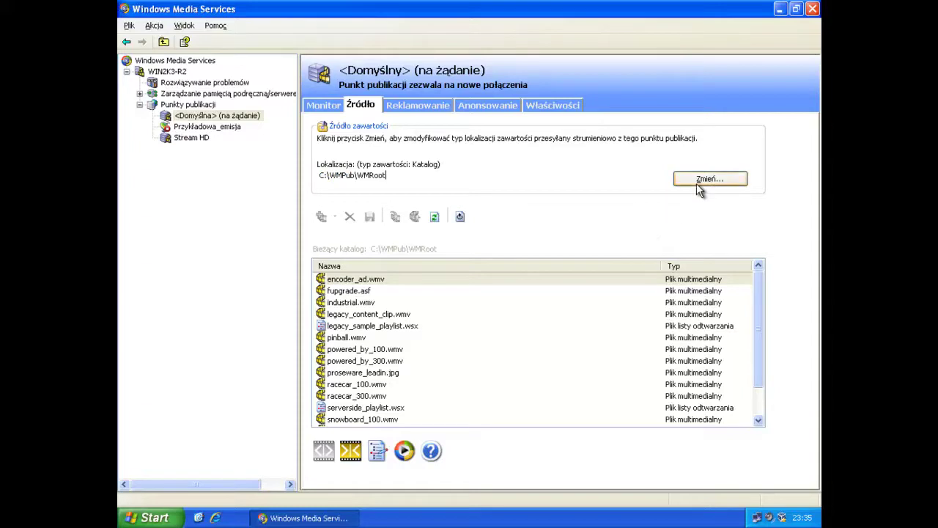
click(417, 351)
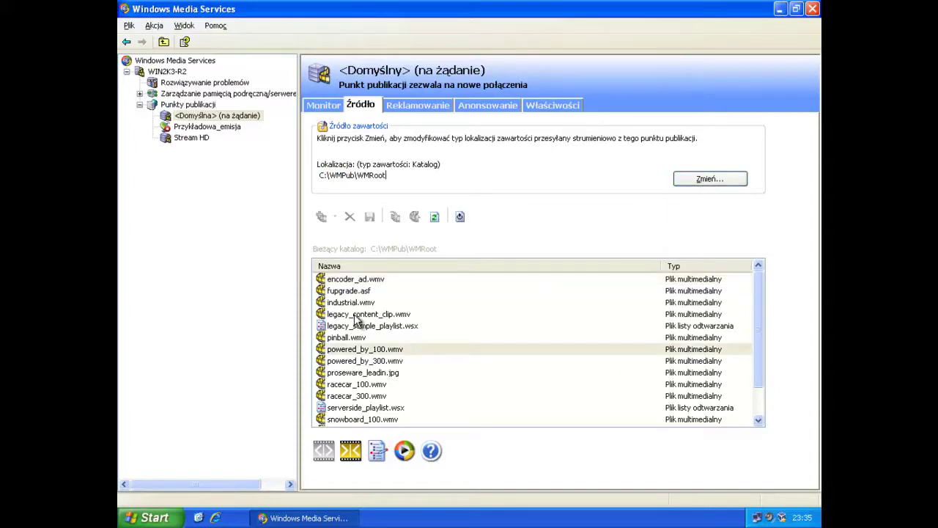
click(560, 326)
scroll(559, 326, down, 1)
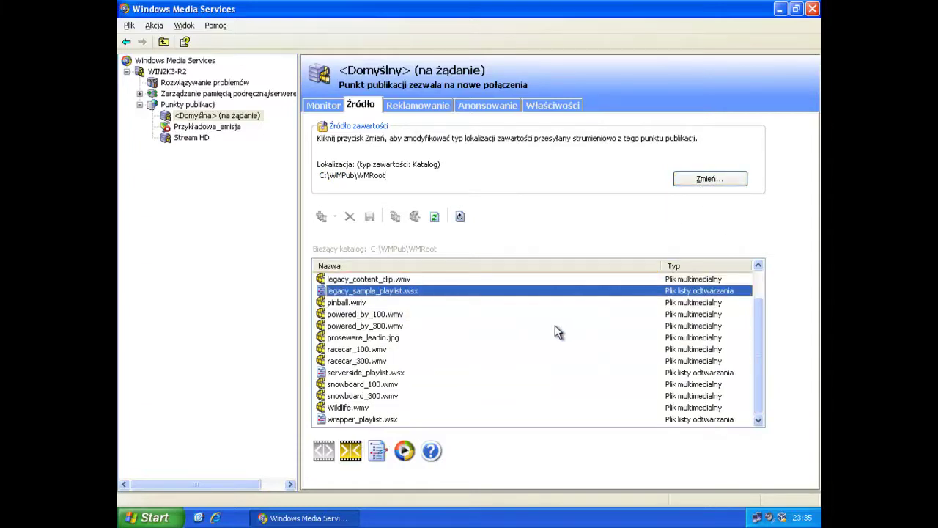
- Switch to the file manager and rename the converted Mr Saxobeat clip in Moje wideo as alex.wmv
click(309, 517)
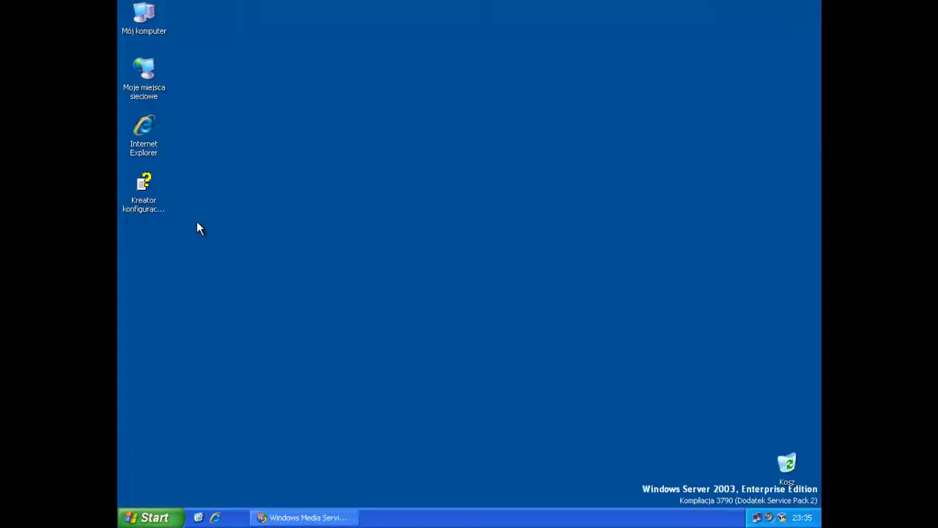
double_click(145, 33)
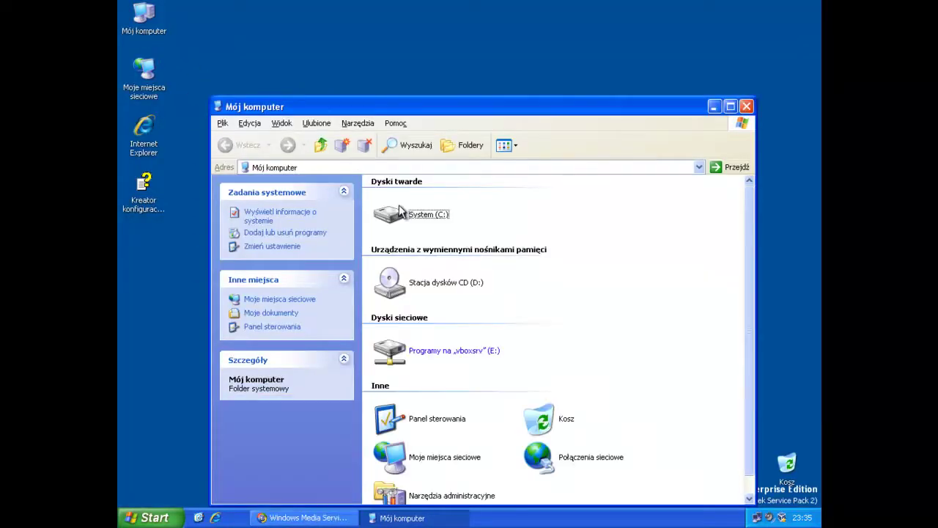
click(466, 145)
click(275, 210)
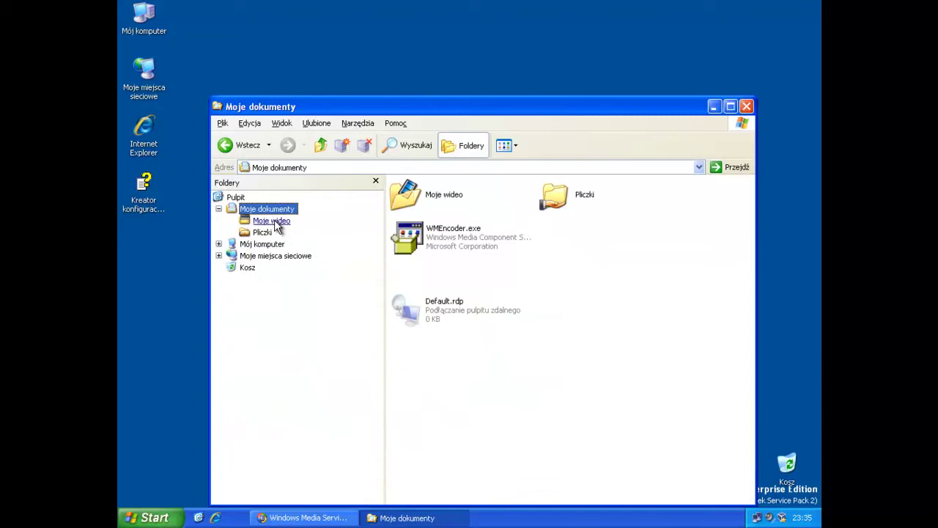
click(271, 221)
right_click(441, 197)
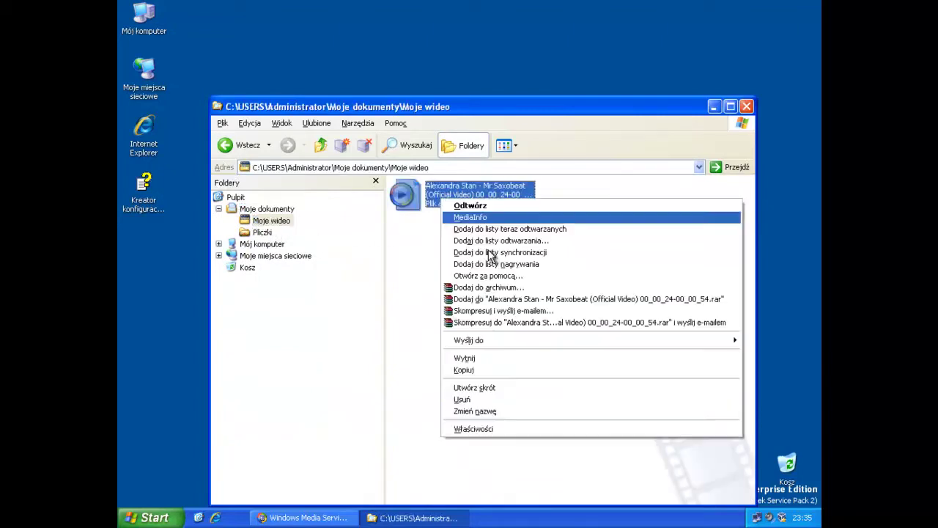
click(491, 409)
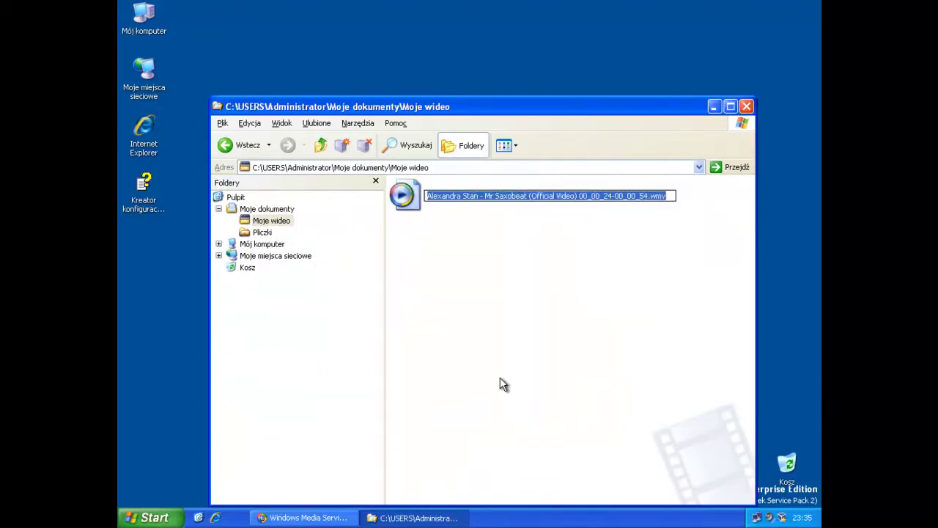
text(alex.wmv)
key(Return)
- Copy alex.wmv from Moje wideo into C:\wmpub\WMRoot and close the folder window
right_click(441, 189)
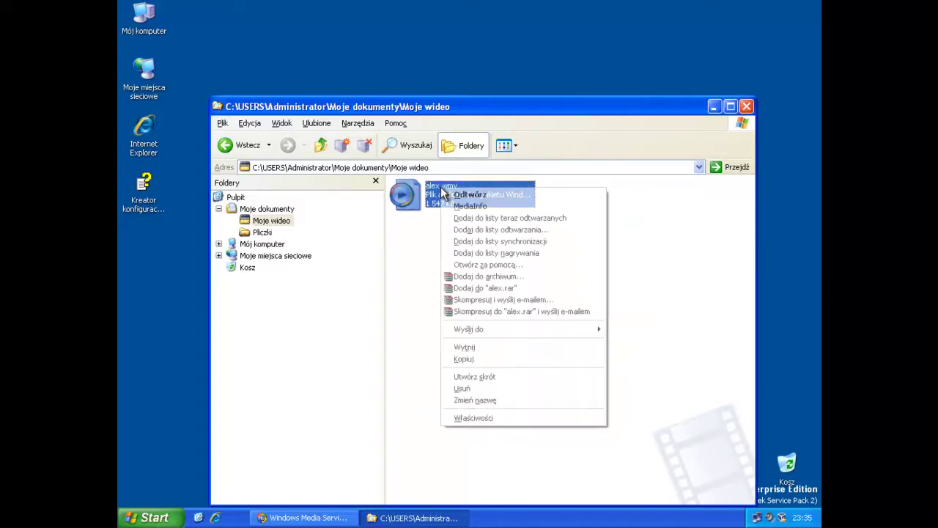
click(494, 358)
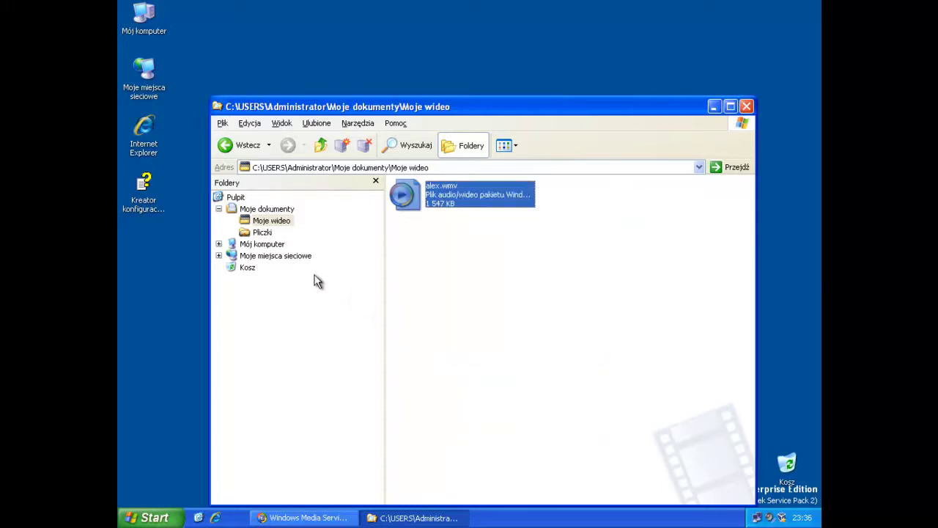
click(262, 244)
click(273, 255)
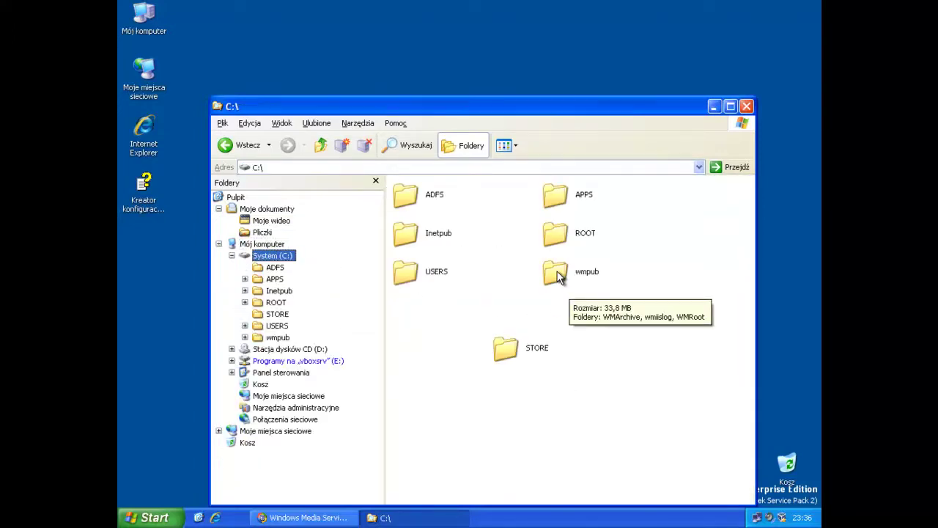
drag(517, 343, 410, 309)
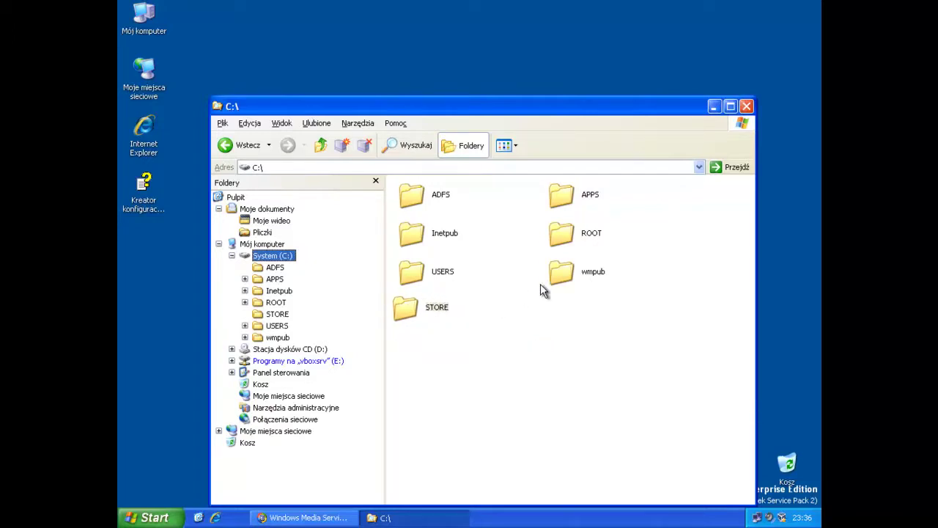
double_click(557, 273)
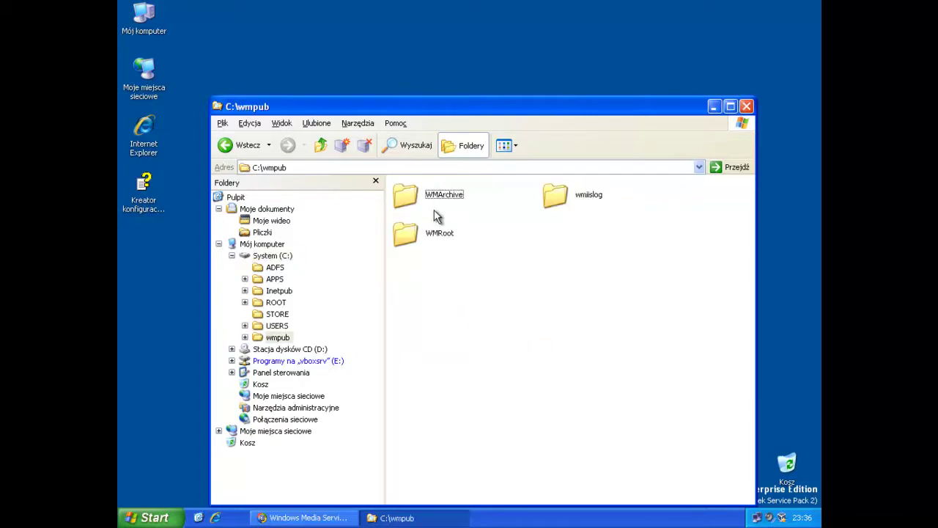
double_click(425, 233)
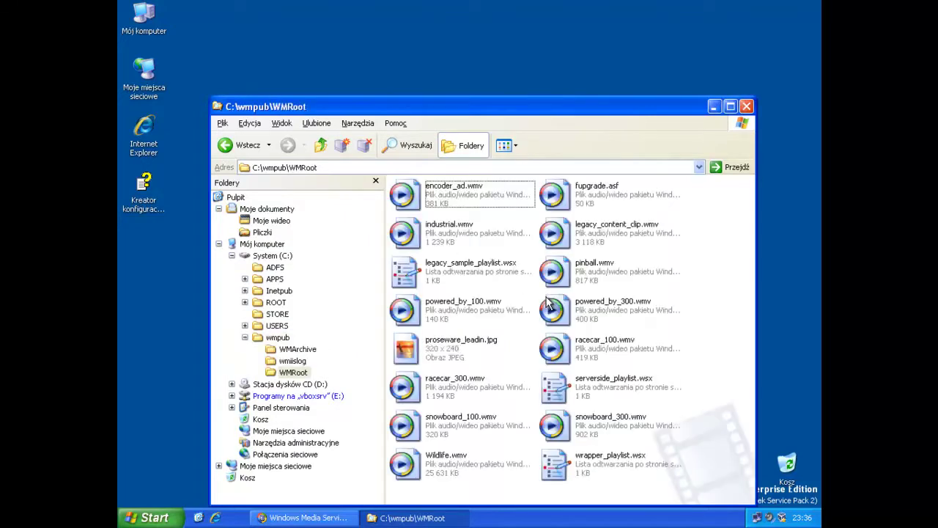
right_click(718, 277)
click(668, 349)
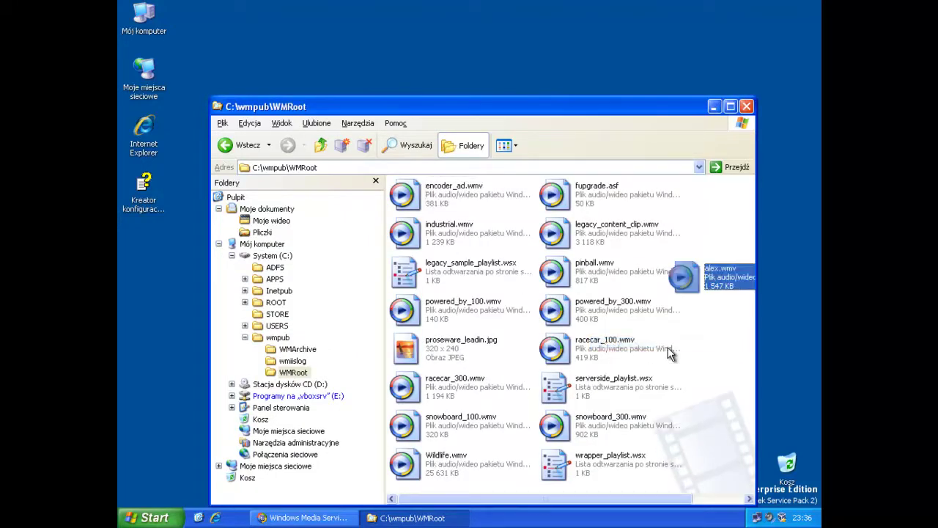
click(746, 107)
- Return to Windows Media Services, refresh the default publishing point's source files and select alex.wmv
click(327, 515)
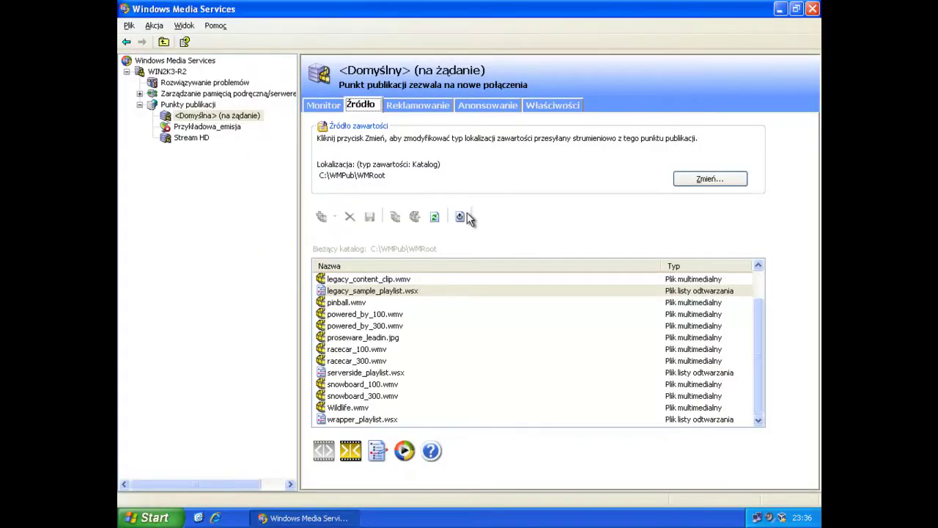
click(434, 217)
click(342, 282)
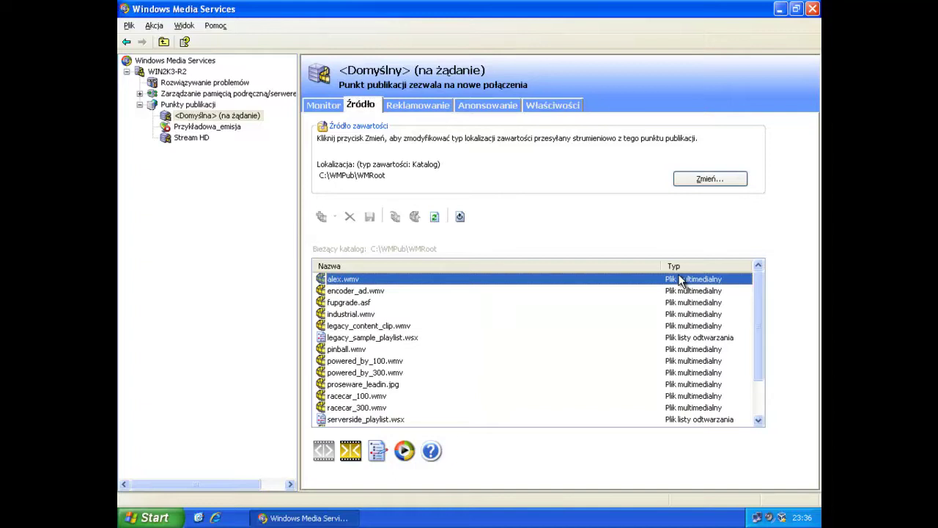
- Review the default publishing point's advertising options, announcement address and property categories, including authorization, limits, cache/proxy and playlist transformation
click(412, 105)
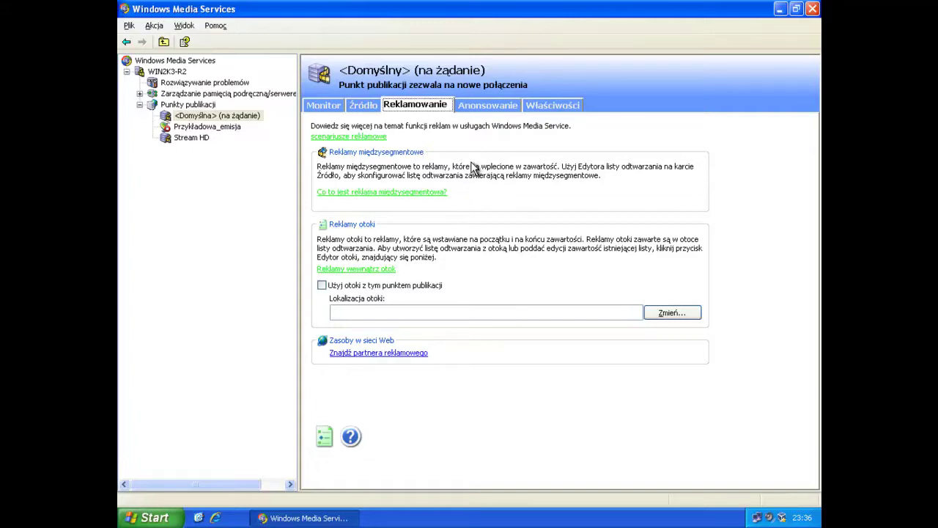
click(499, 107)
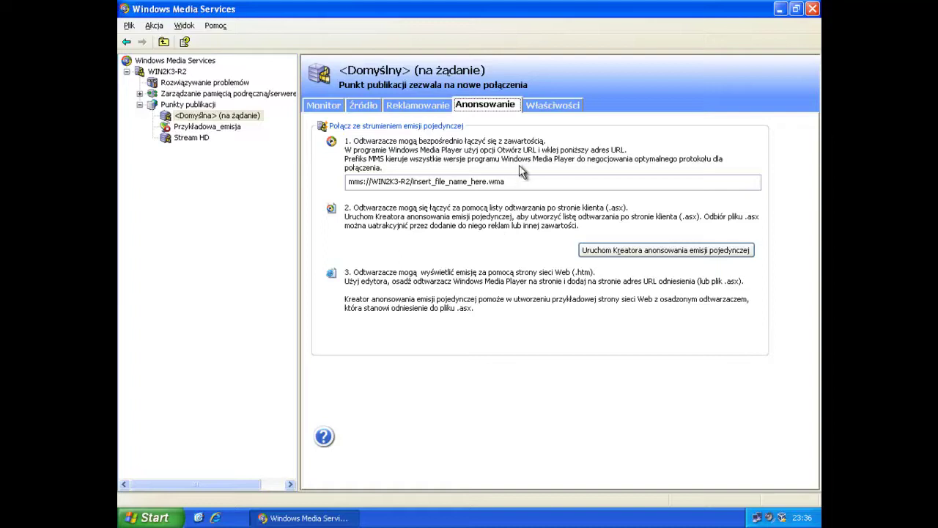
click(551, 106)
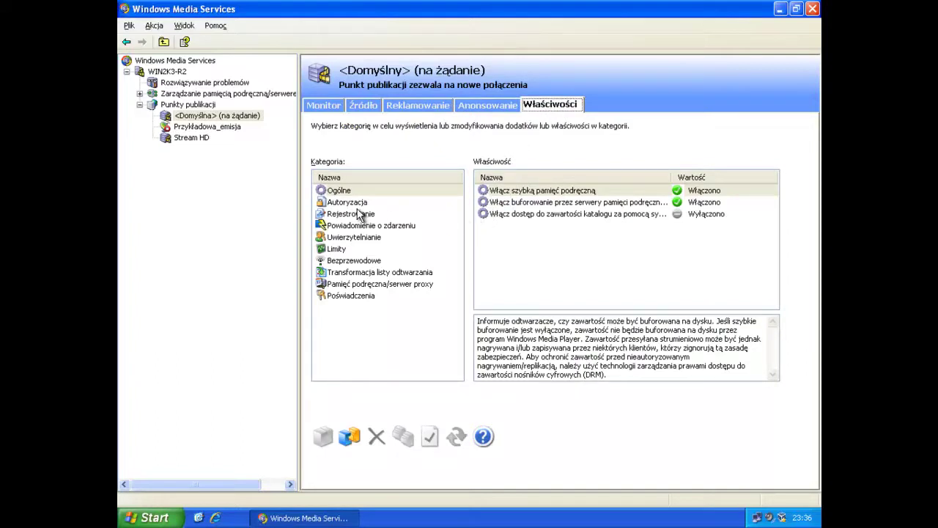
click(349, 203)
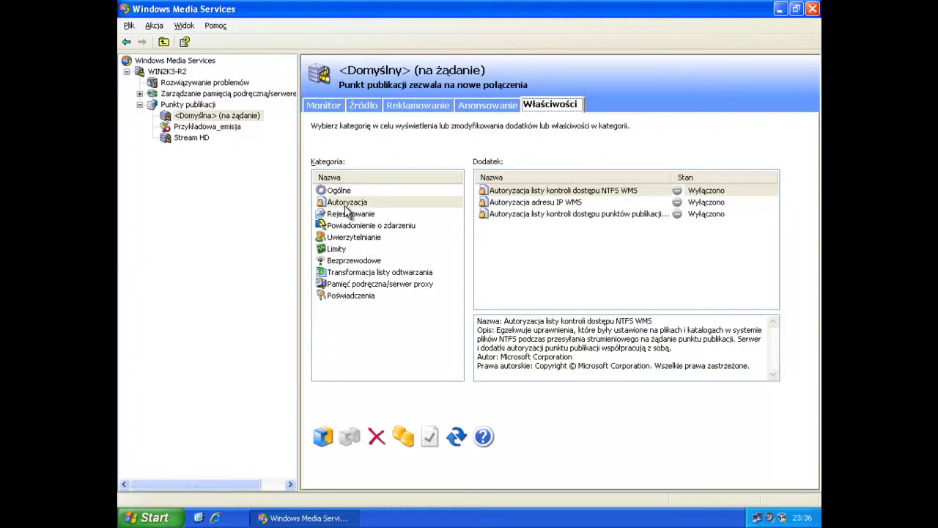
click(342, 214)
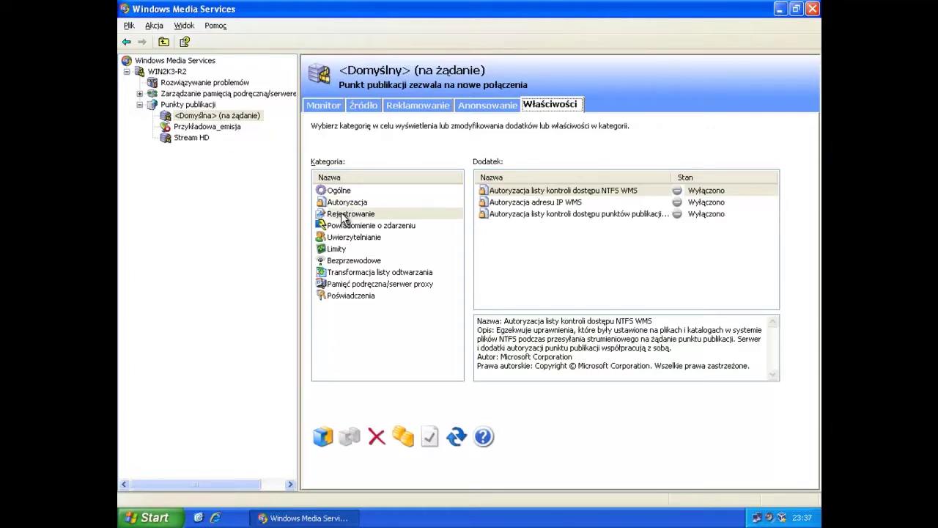
click(340, 251)
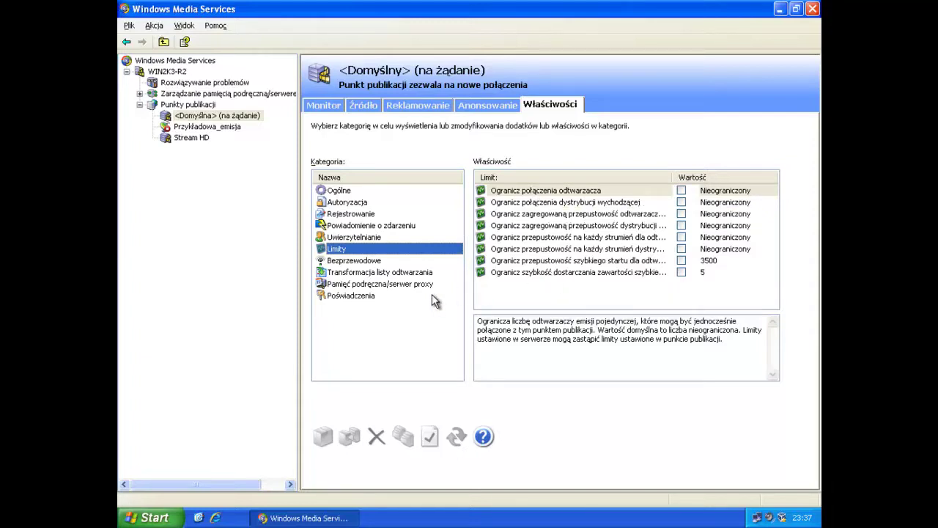
click(365, 287)
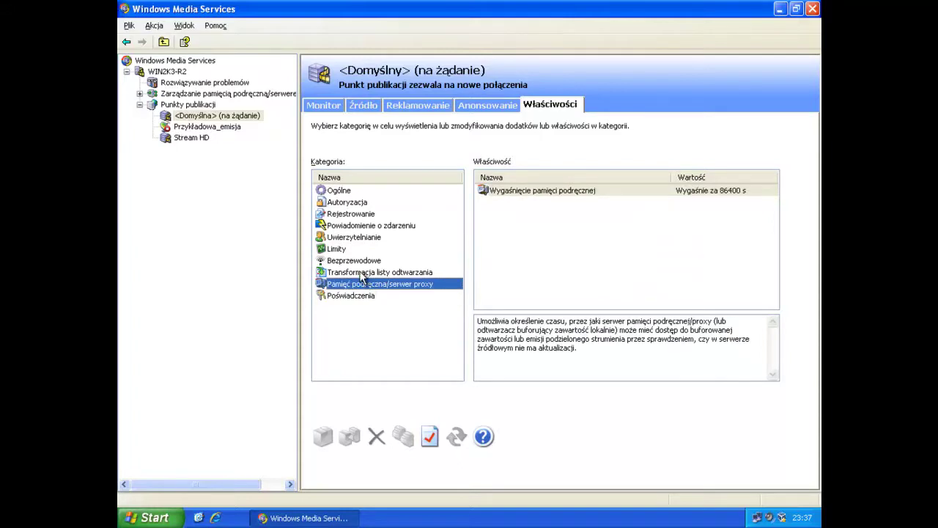
click(361, 275)
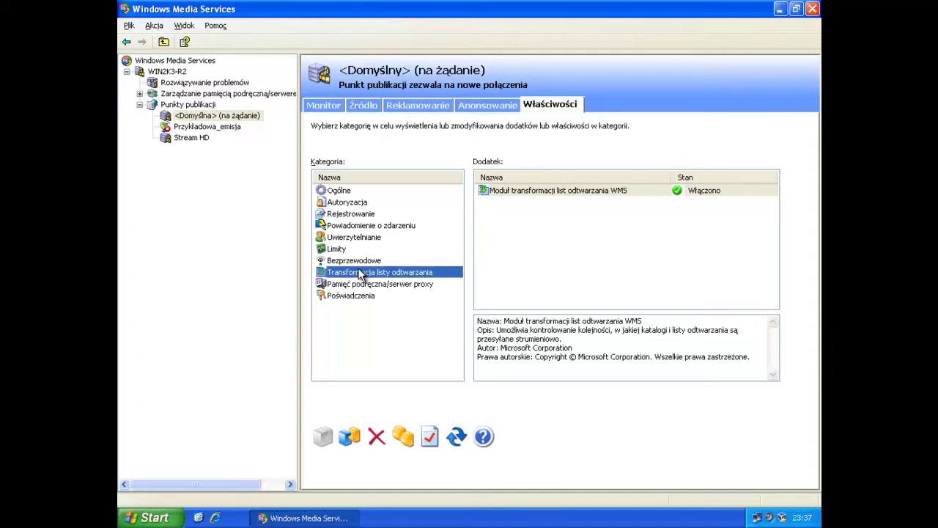
- Check the default publishing point's MMS connection address and the name of the source file to stream
click(324, 104)
click(361, 107)
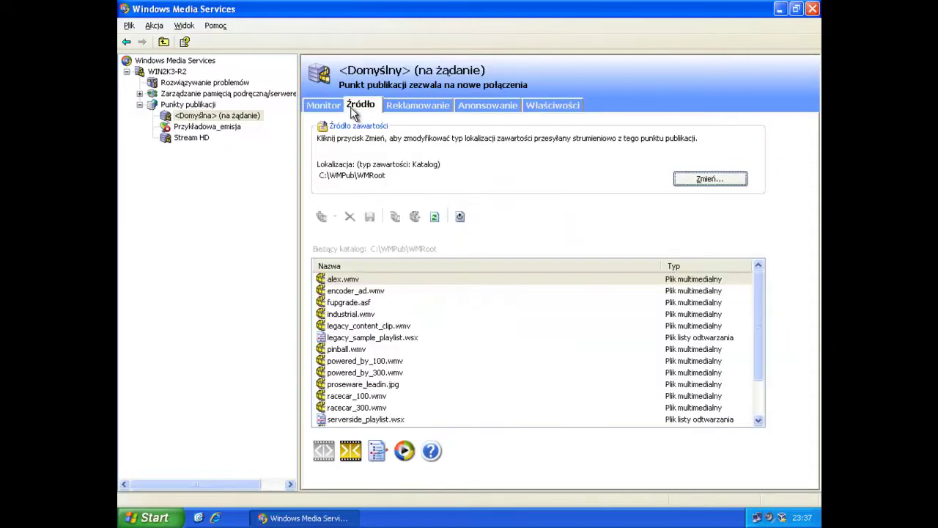
click(410, 106)
click(474, 104)
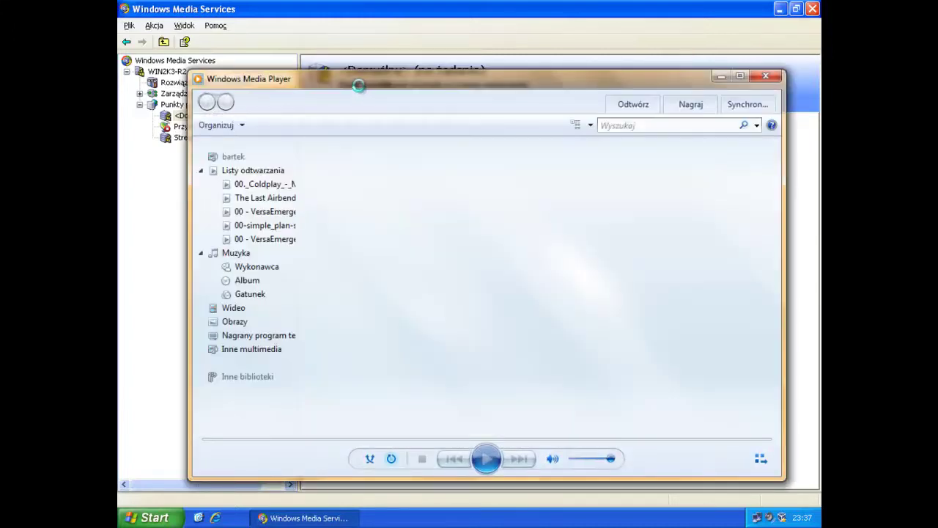
drag(357, 82, 379, 206)
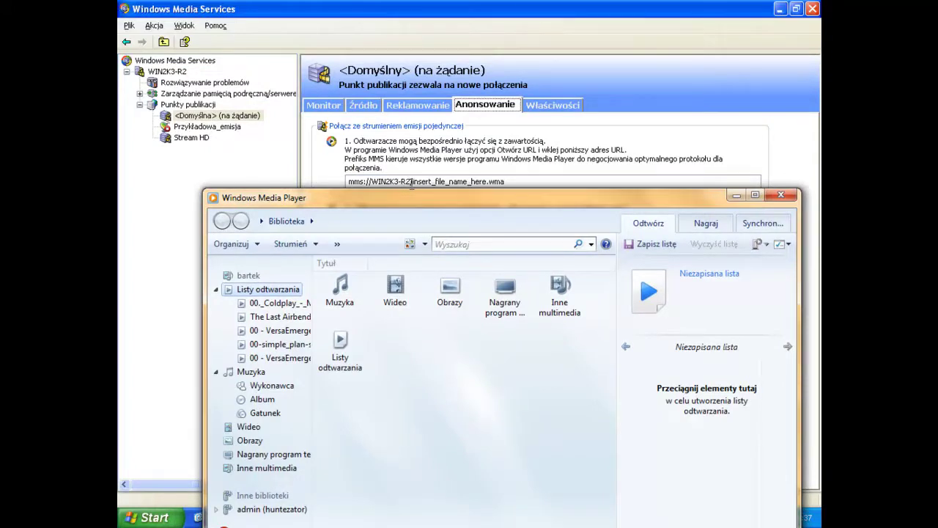
click(363, 105)
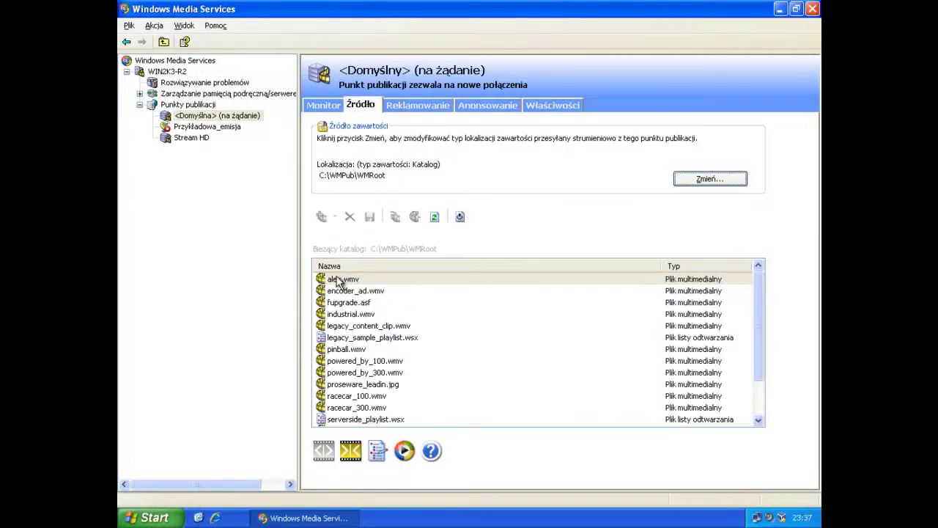
click(488, 104)
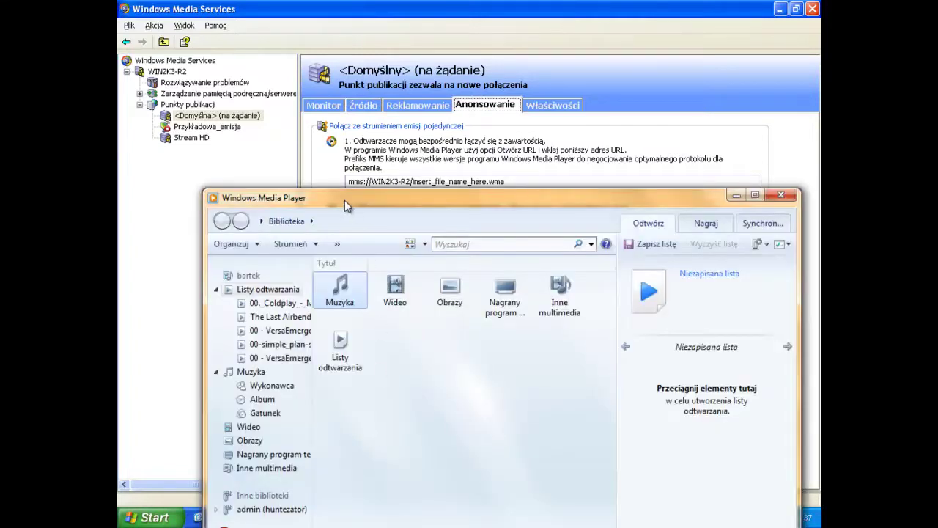
- In Windows Media Player, open the stream URL mms://WIN2K3-R2/alex.wmv
drag(344, 200, 352, 89)
right_click(253, 110)
mouse_move(298, 116)
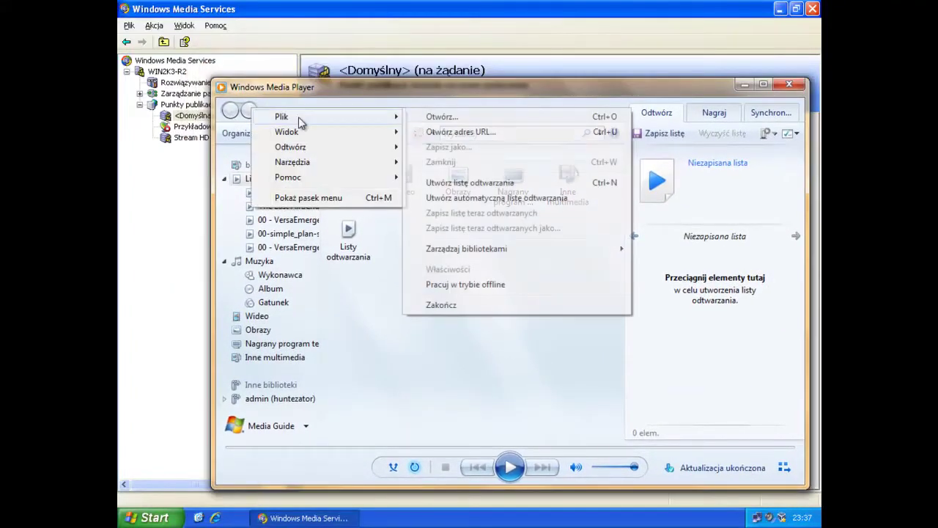
click(561, 131)
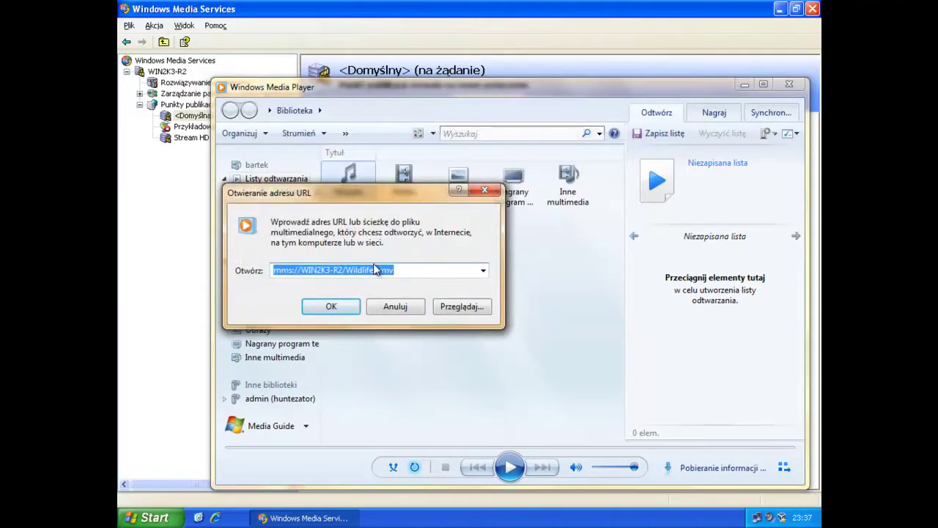
click(482, 271)
click(483, 270)
drag(407, 270, 349, 268)
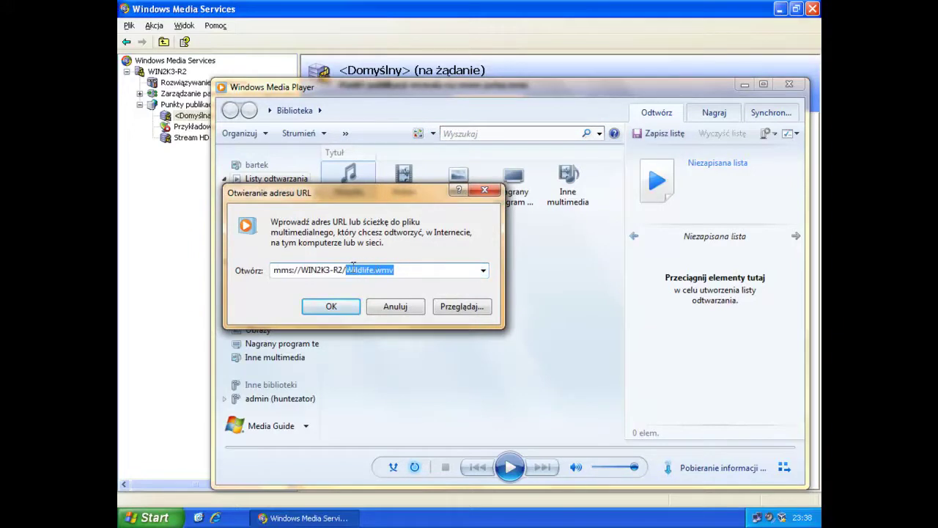
text(alx)
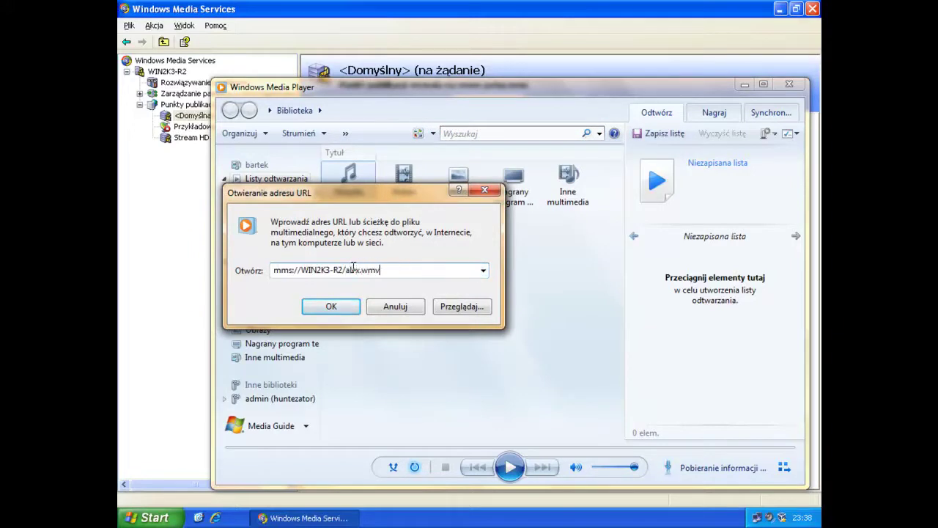
key(Return)
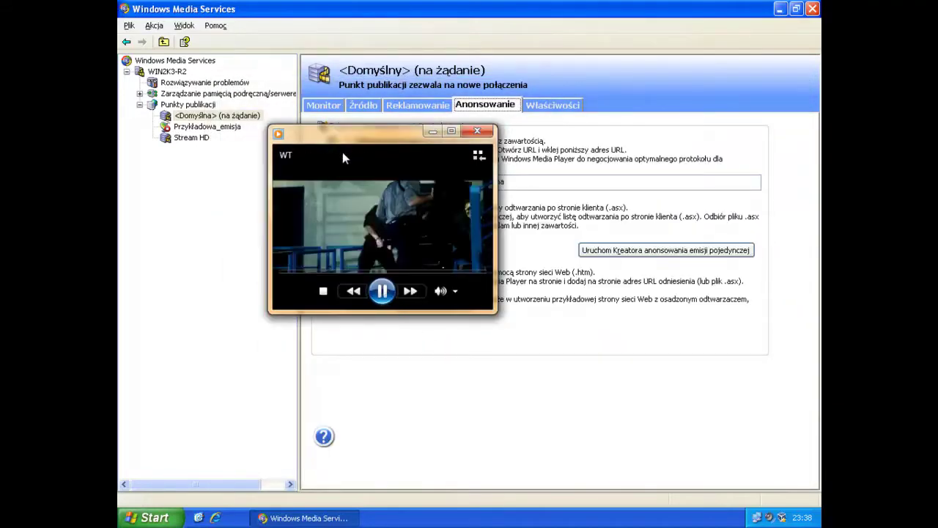
- Reposition and enlarge the player window to watch the alex.wmv stream
drag(342, 152, 440, 165)
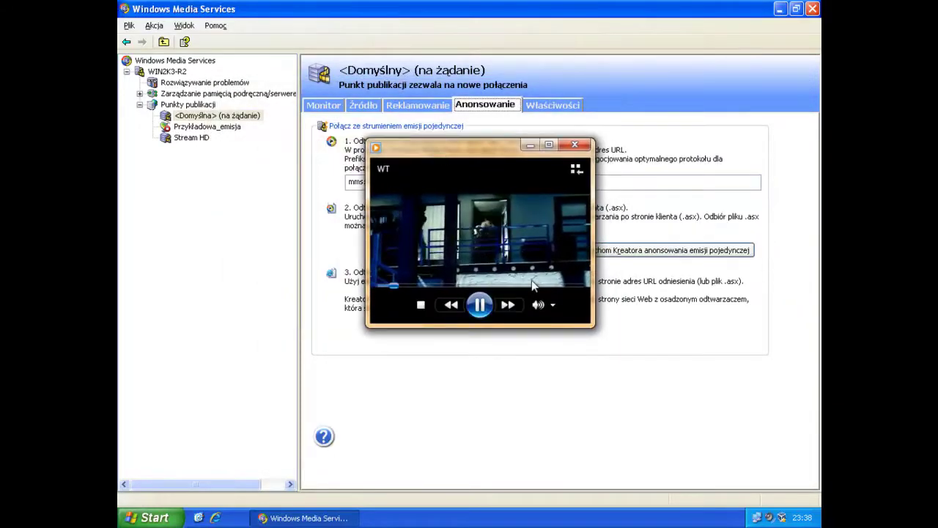
drag(592, 325, 751, 466)
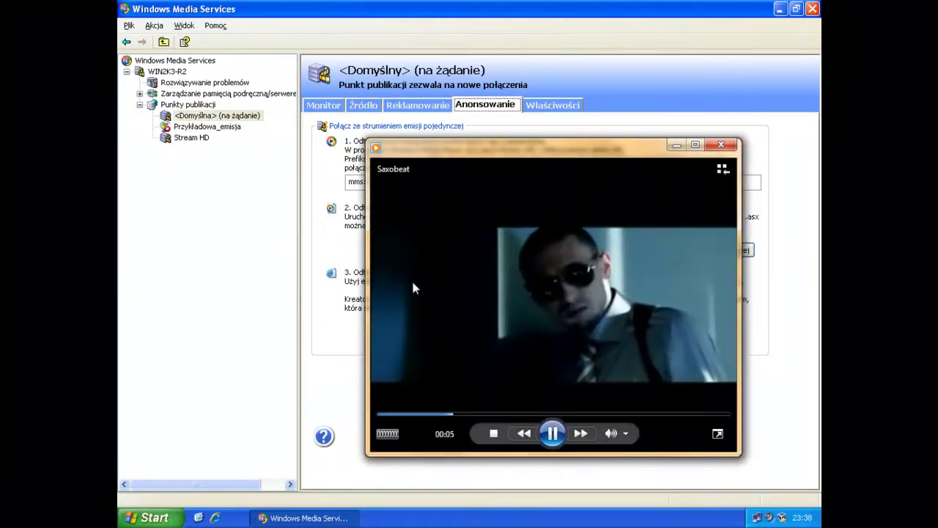
mouse_move(382, 438)
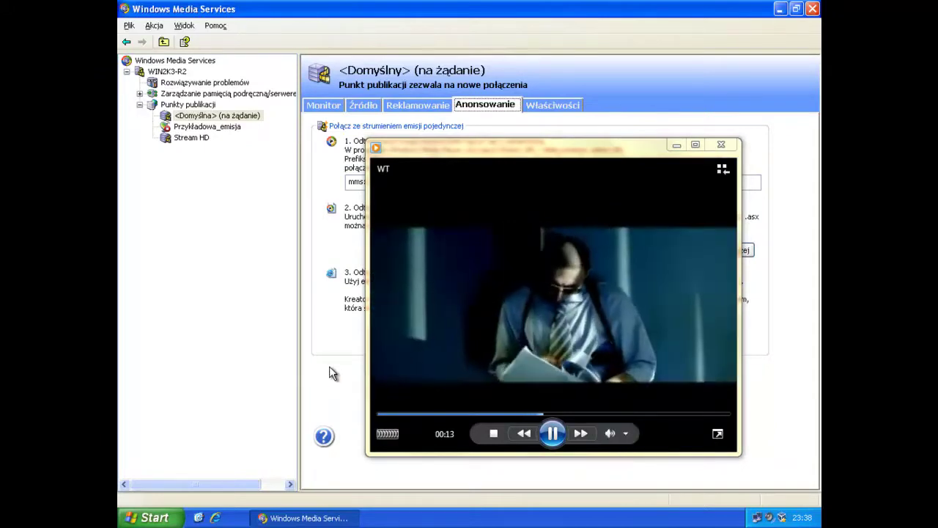
- Check the default publishing point's monitoring data in Windows Media Services and stop the alex.wmv playback in the player
key(alt+F4)
click(330, 108)
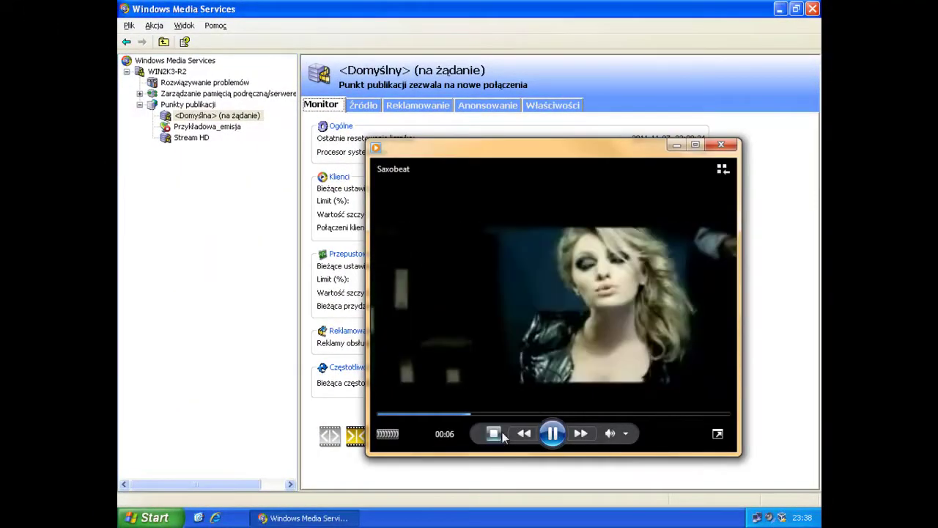
click(495, 434)
drag(486, 153, 472, 139)
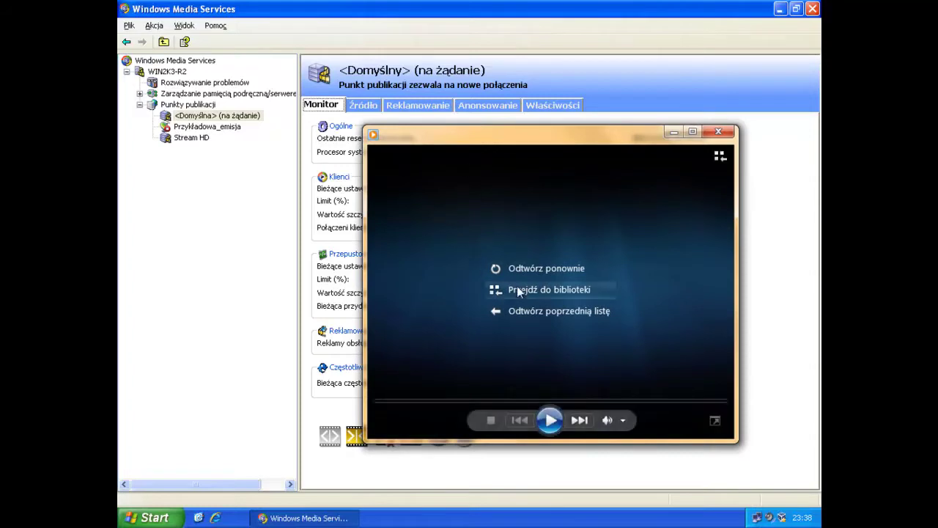
- Return to the player library, open the stream URL mms://WIN2K3-R2/Wildlife.wmv and show the total time beside the elapsed time
right_click(405, 157)
click(401, 170)
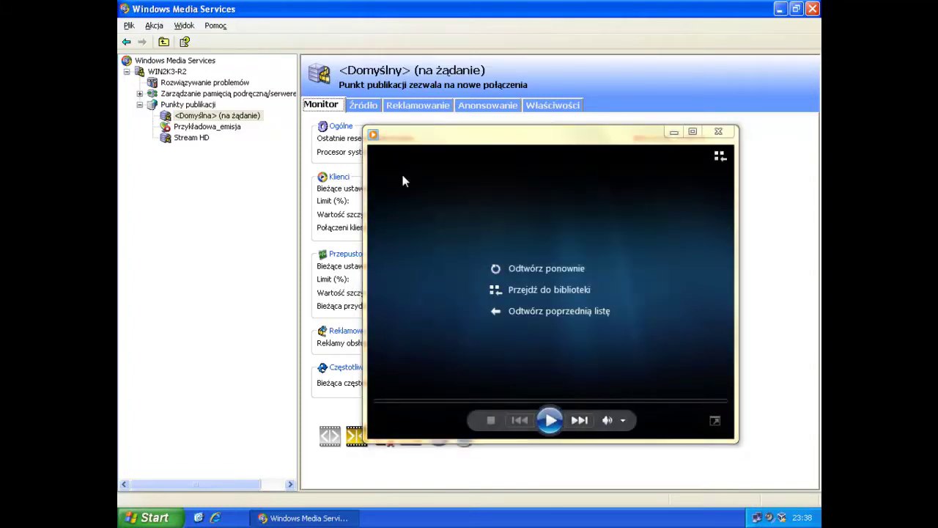
click(531, 292)
right_click(307, 107)
mouse_move(341, 116)
click(490, 129)
click(483, 271)
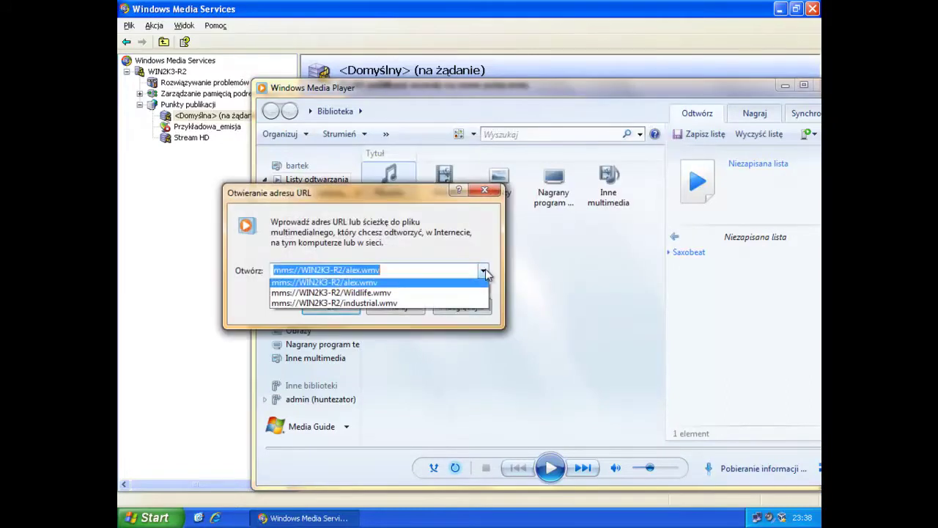
click(452, 294)
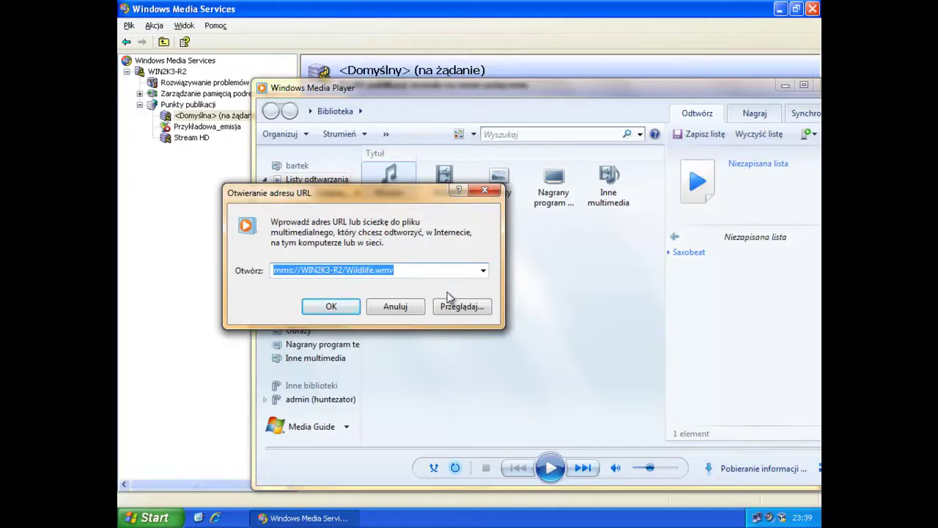
click(331, 306)
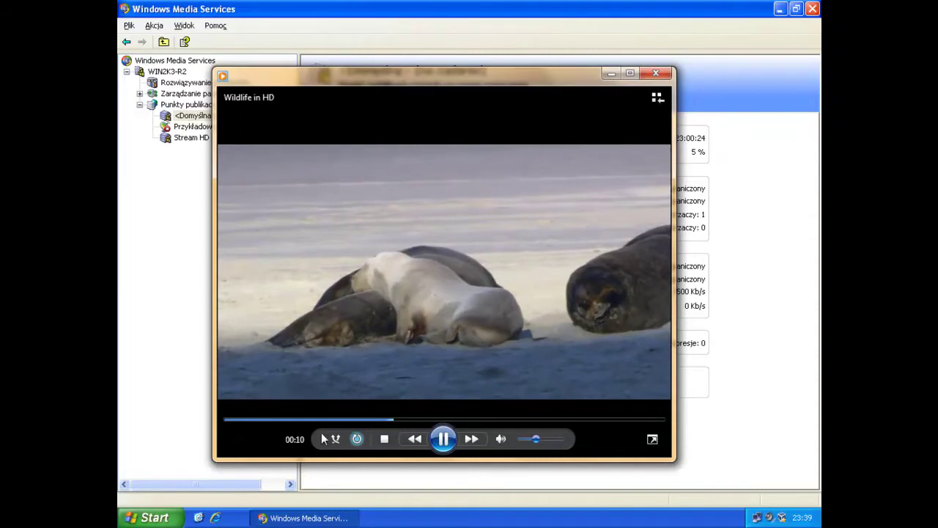
click(295, 439)
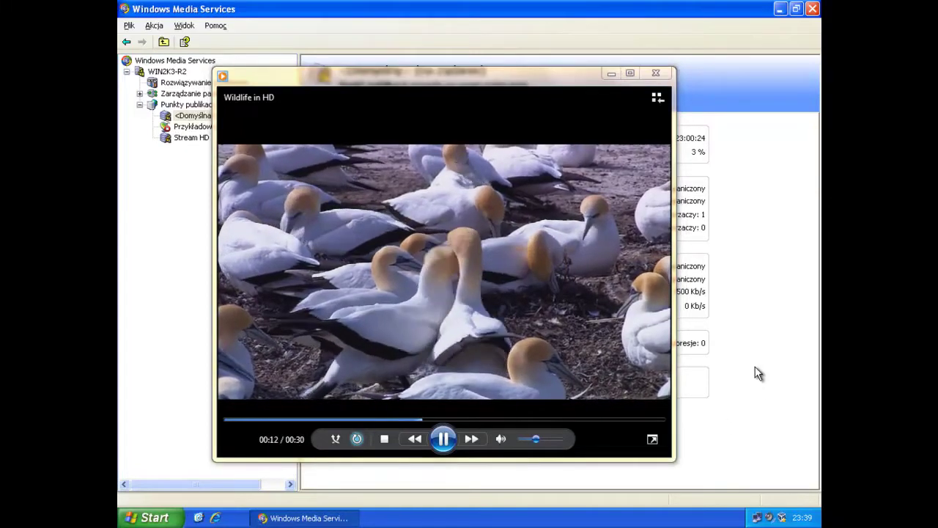
- Check the publishing point's monitoring data in Windows Media Services, and stop the Wildlife.wmv stream and close the player
key(alt+F4)
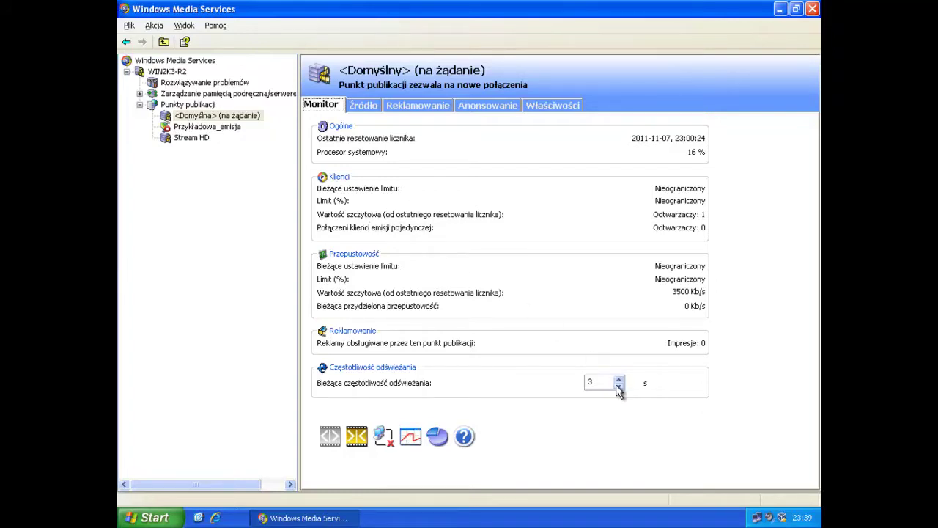
click(353, 107)
click(320, 110)
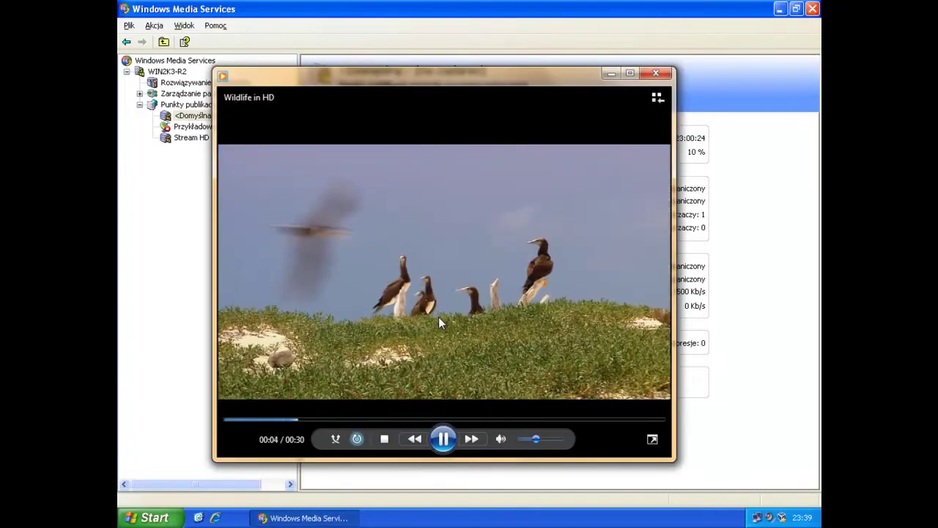
click(386, 441)
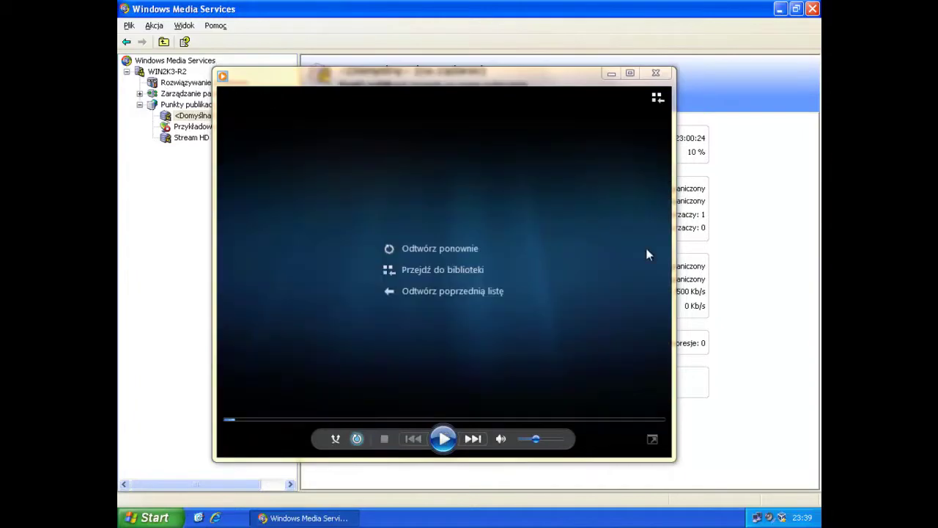
click(655, 73)
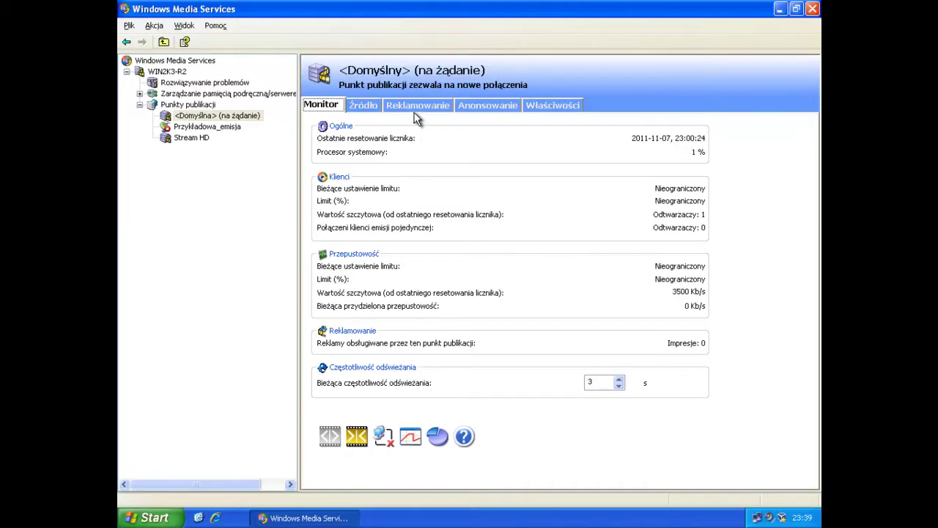
- Look through the default publishing point's source files down to the end of the list and review its announcement address
click(370, 106)
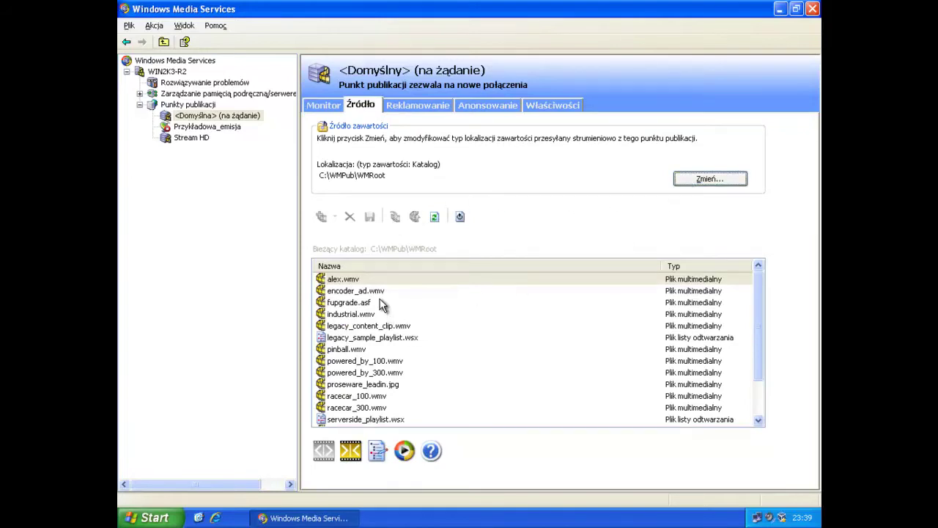
click(427, 289)
scroll(429, 300, down, 2)
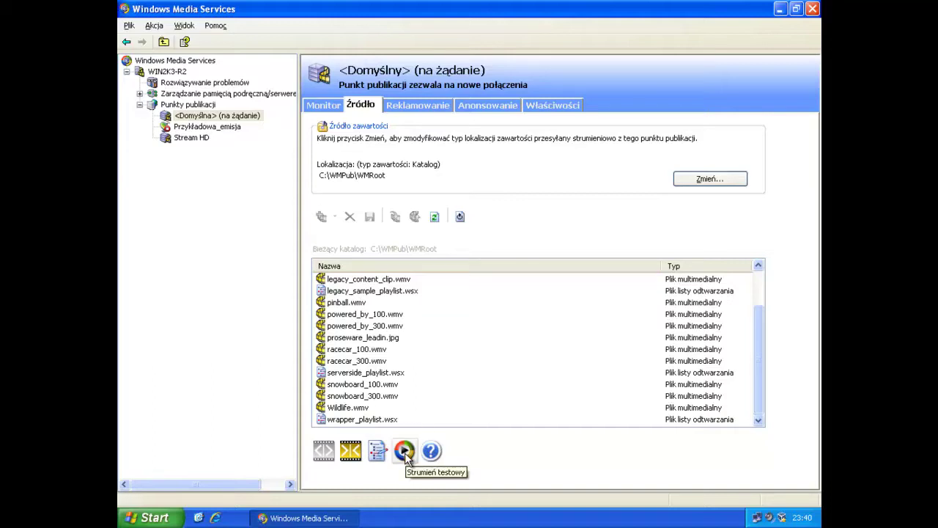
click(472, 107)
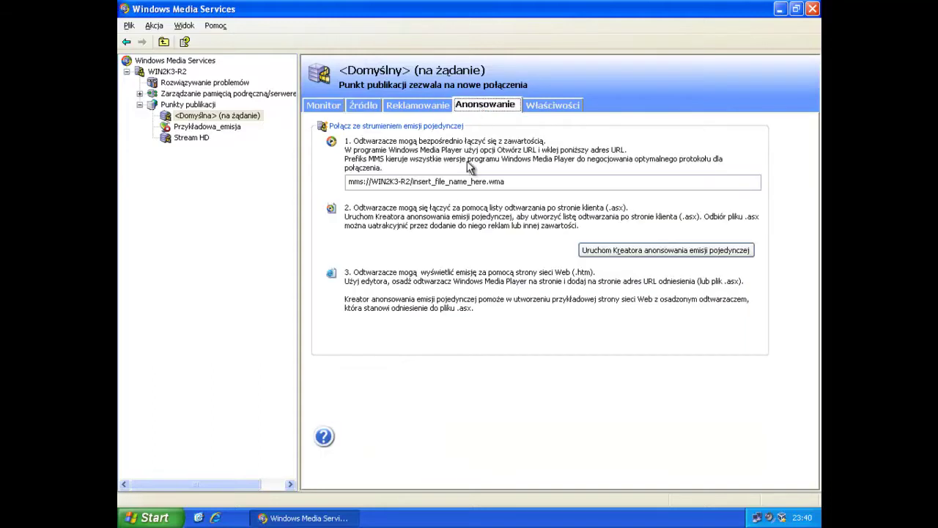
- Highlight the default publishing point's sample MMS address and its placeholder file name to examine the connection URL format
drag(455, 178, 340, 187)
click(525, 184)
drag(526, 184, 422, 183)
click(538, 182)
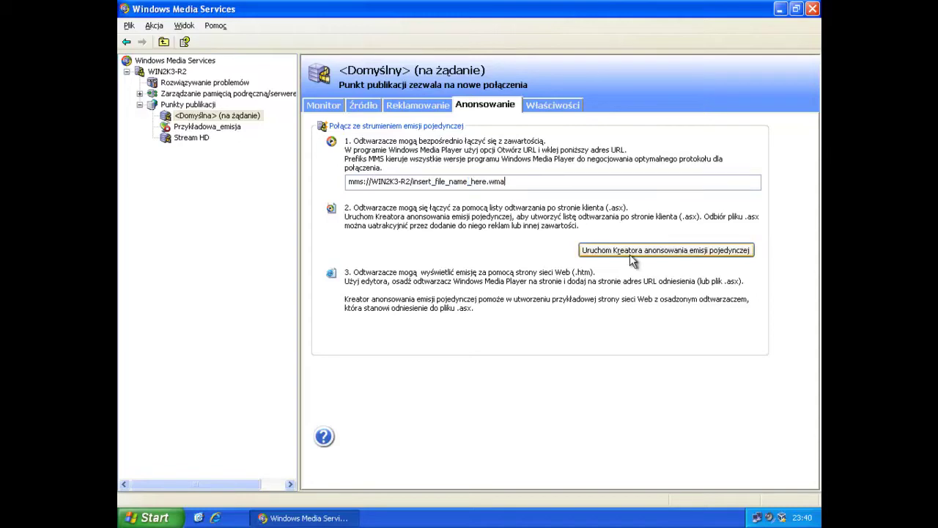
- Open the unicast announcement wizard for the default publishing point, review its welcome page and cancel the wizard
click(606, 250)
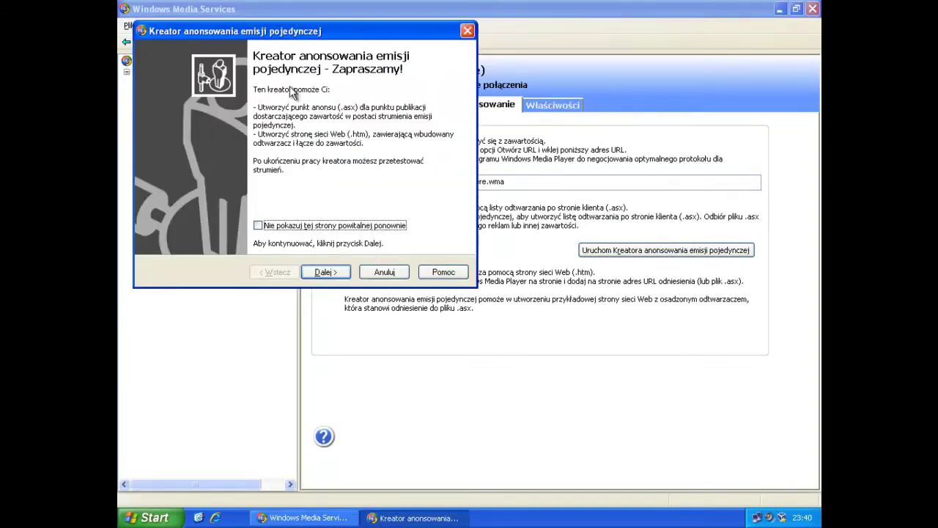
drag(241, 29, 372, 216)
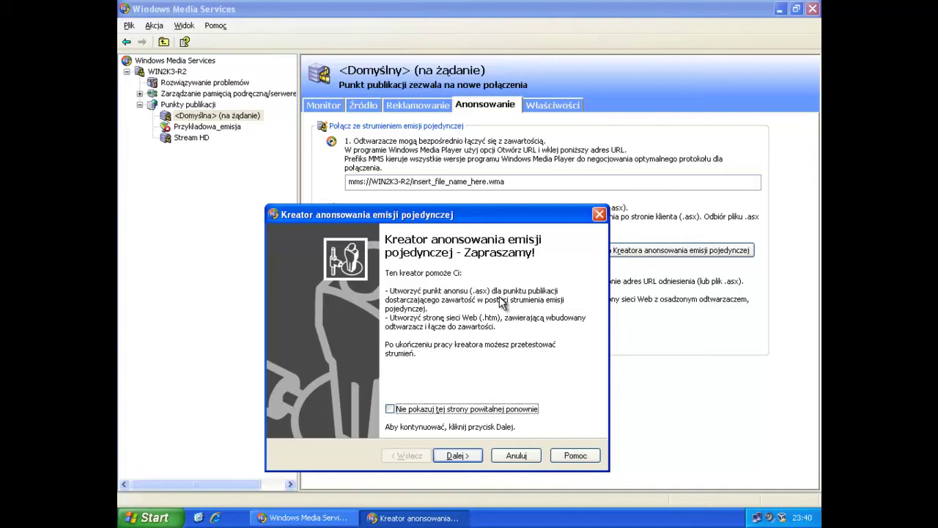
click(529, 455)
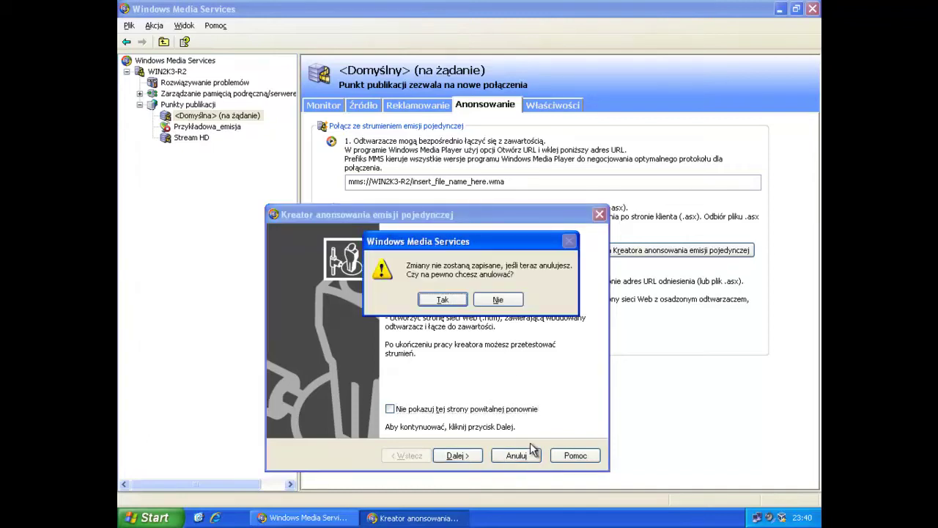
click(440, 302)
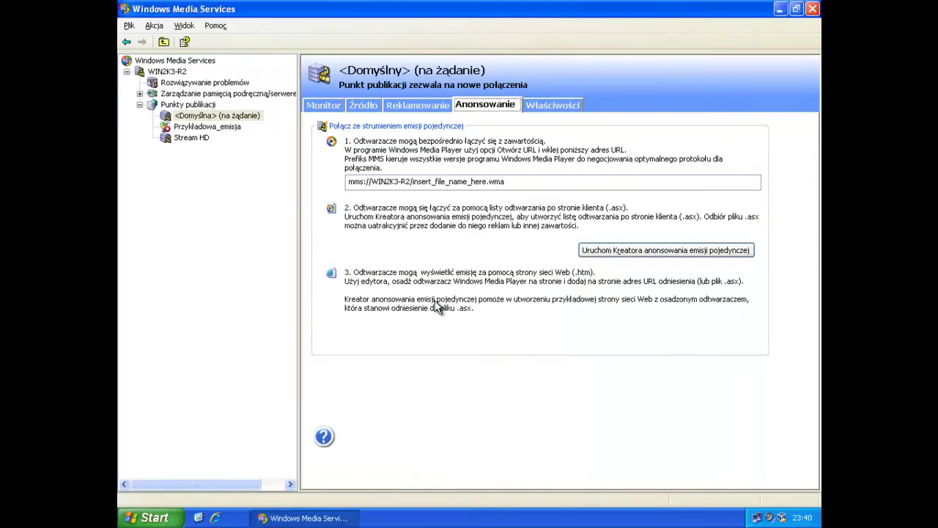
- Review the Windows Media Services welcome page, the cache/proxy management page and the WIN2K3-R2 server monitor, and close the console
click(186, 61)
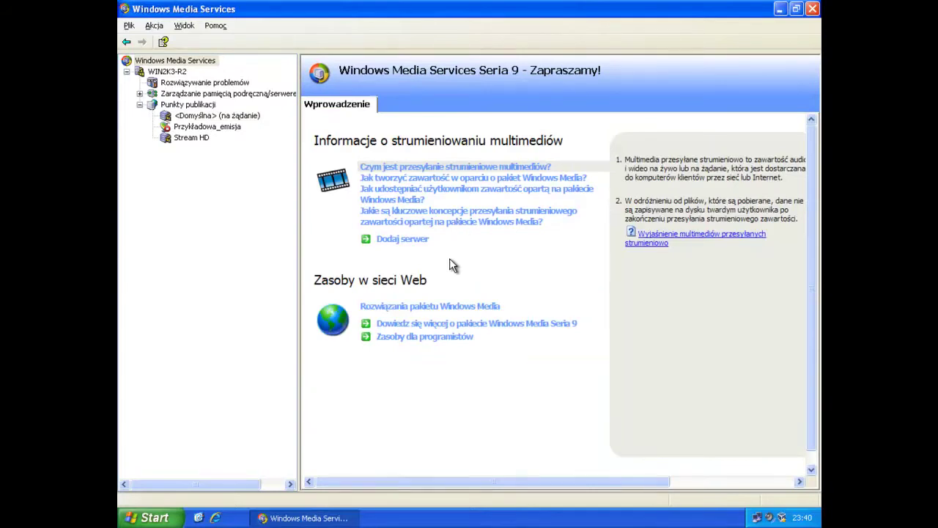
click(183, 105)
click(176, 94)
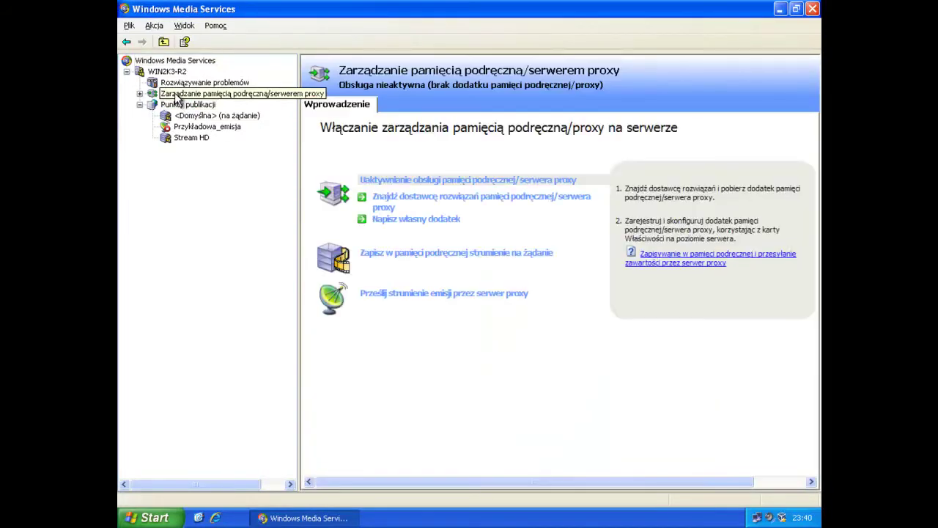
click(167, 105)
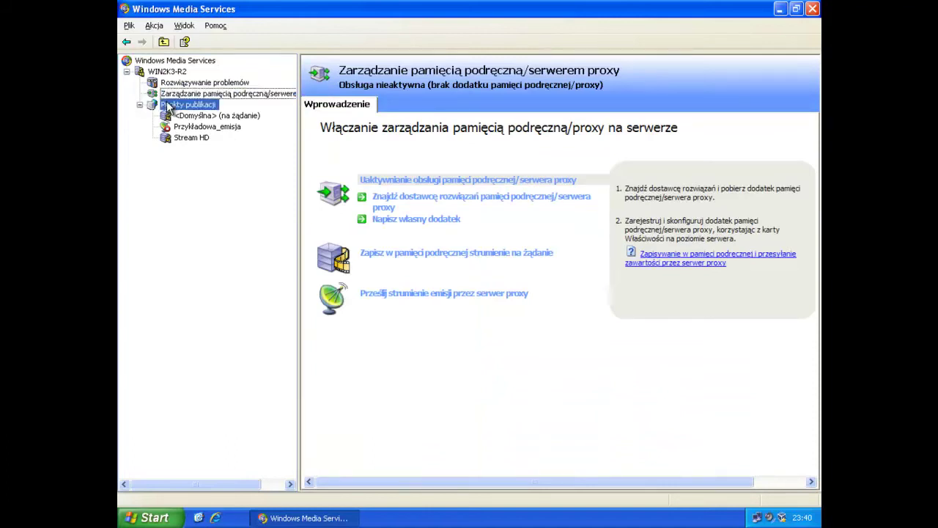
click(165, 71)
click(165, 64)
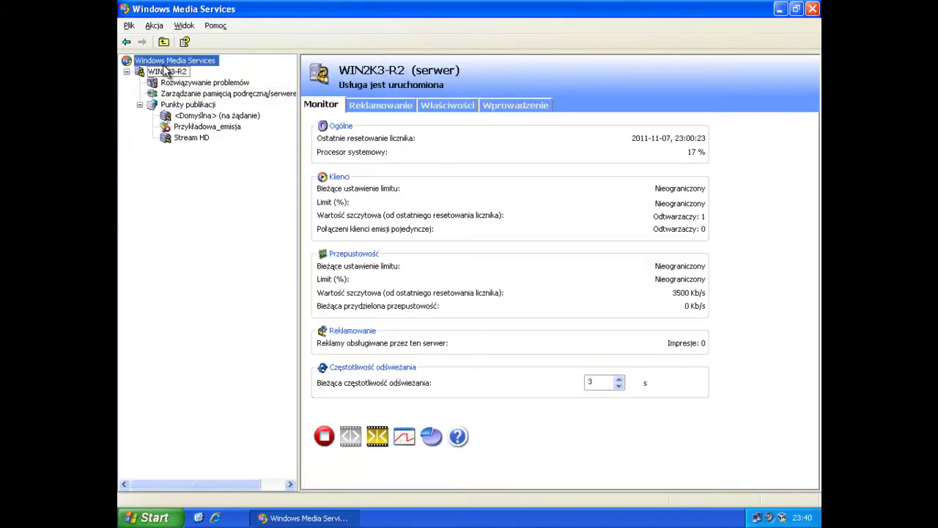
click(812, 8)
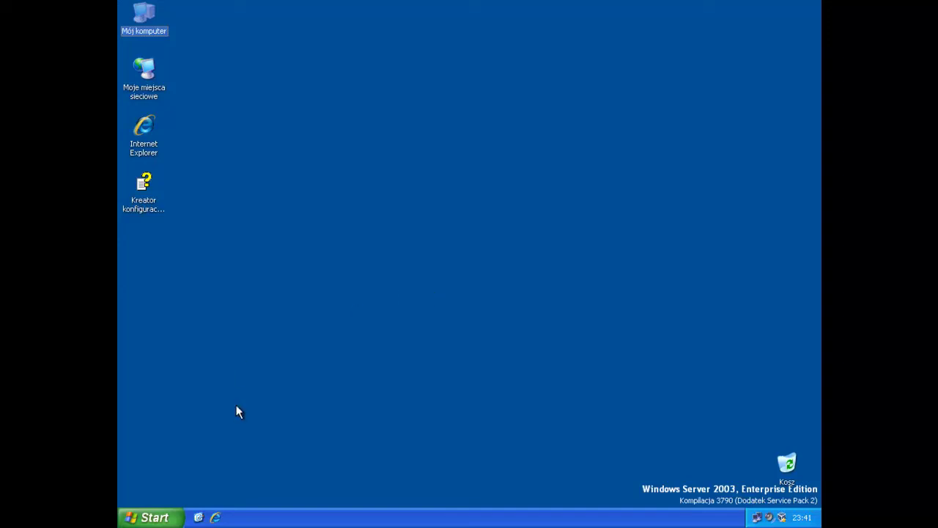
- Open Manage Your Server, review the configured roles including the streaming media server, and close it
click(147, 518)
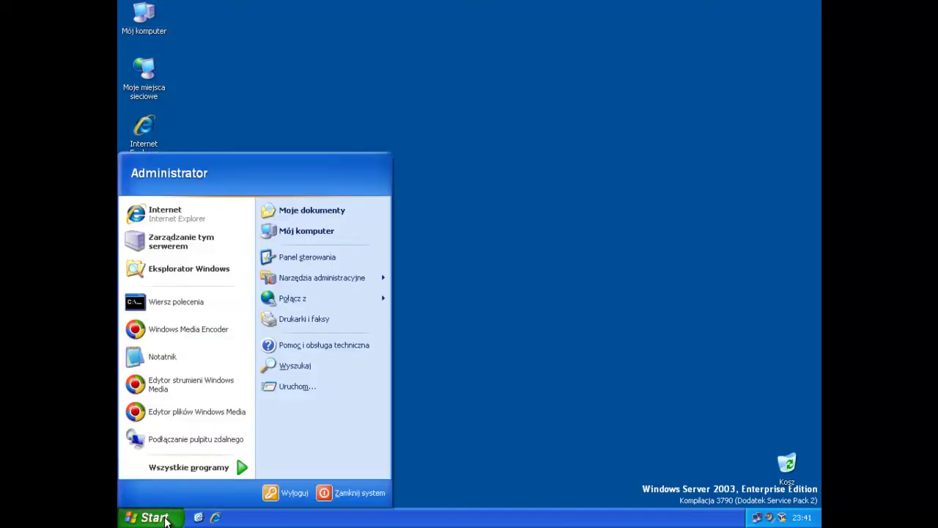
click(178, 247)
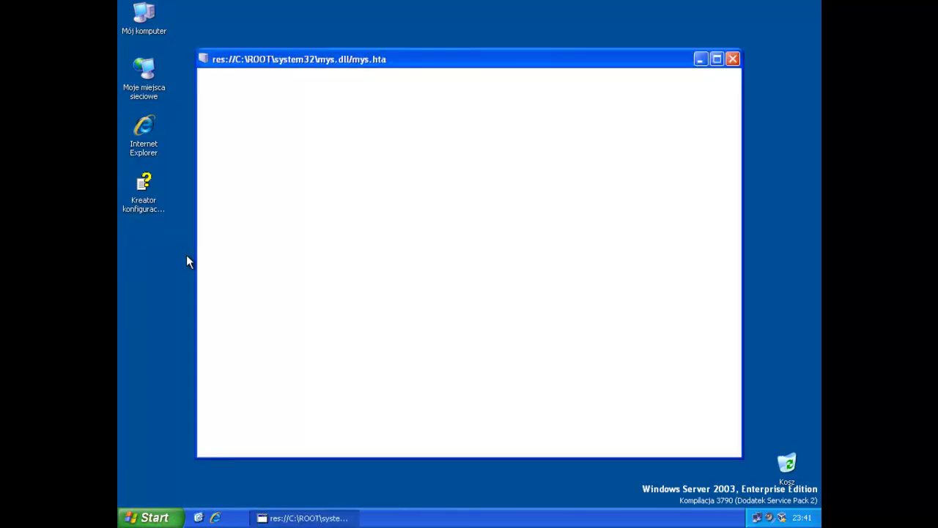
scroll(284, 288, down, 3)
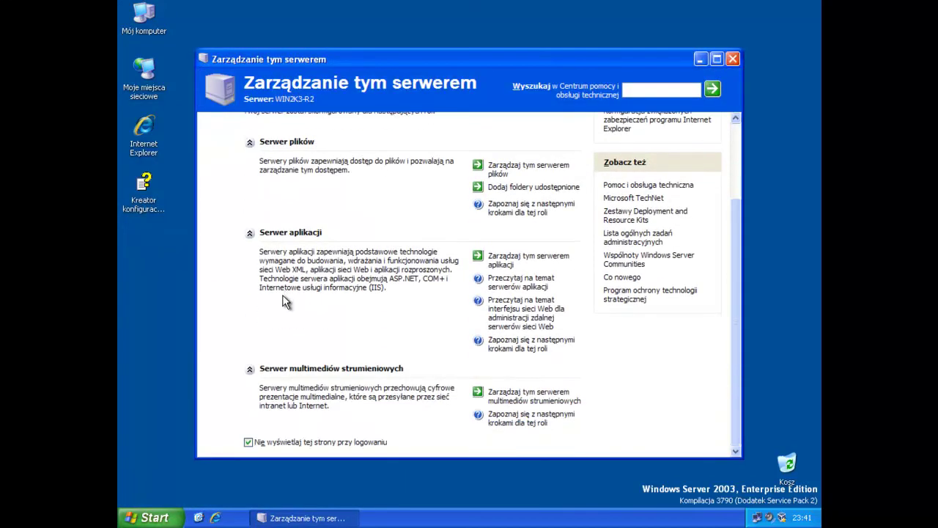
scroll(286, 295, up, 3)
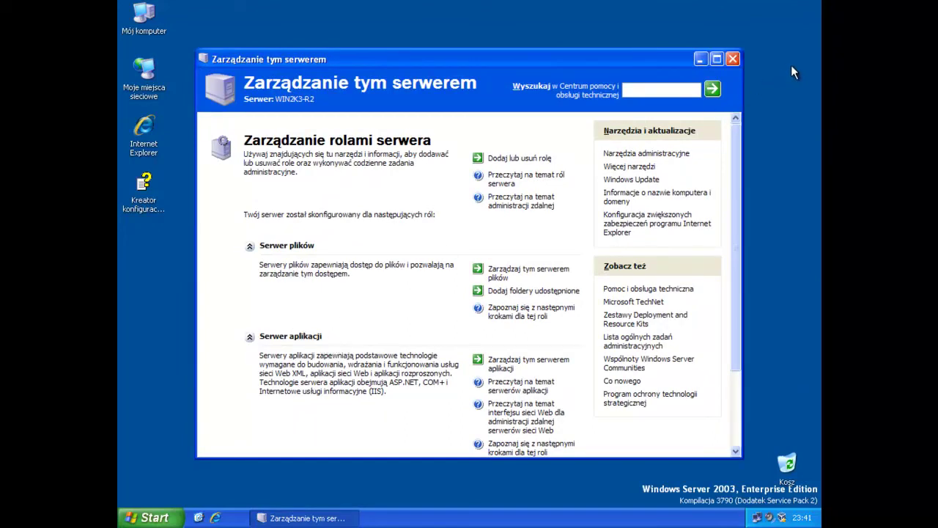
click(732, 59)
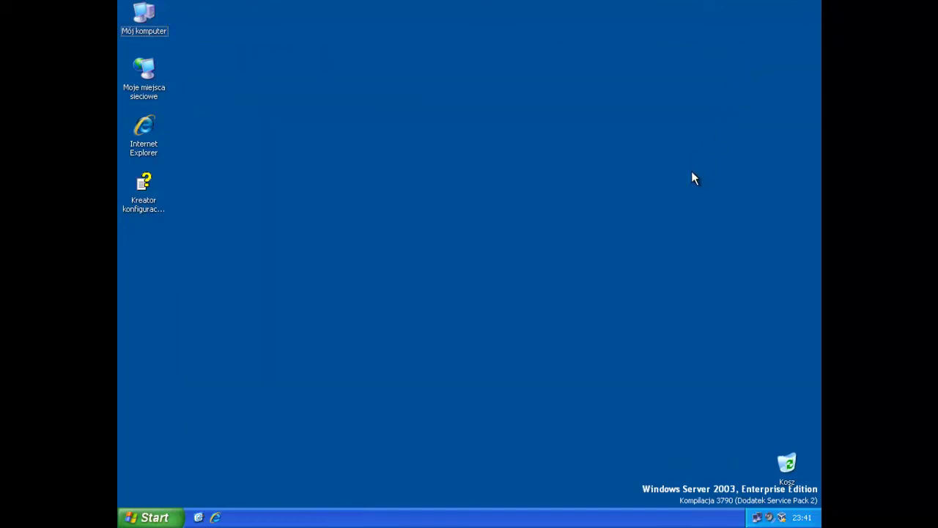